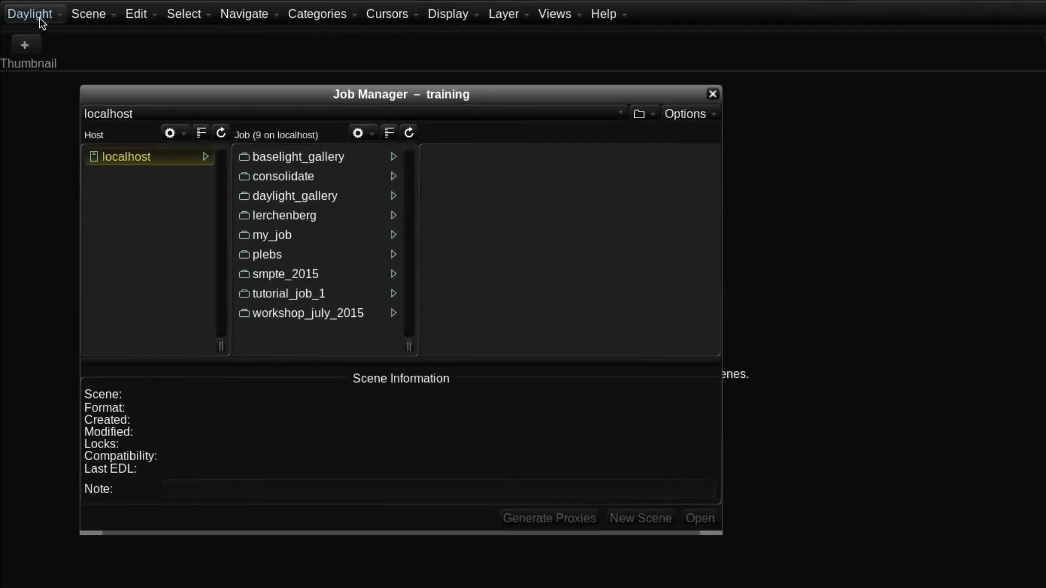
- Review the available setups, inspecting 2K 24p (DCI) and its setup options, reselect HD 25p (422), and close the setups list
click(39, 18)
click(38, 182)
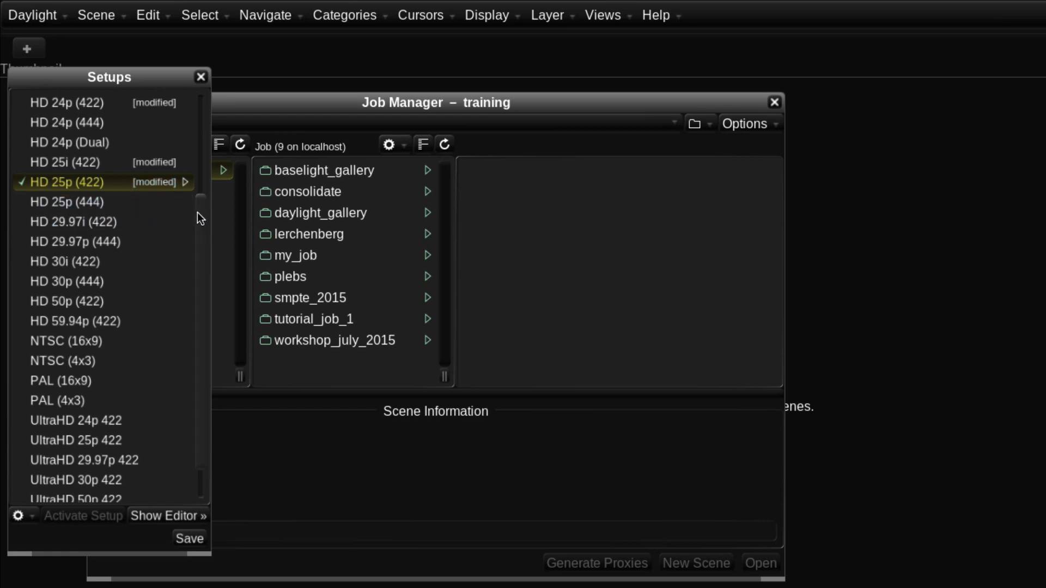
scroll(190, 186, up, 2)
scroll(177, 142, up, 5)
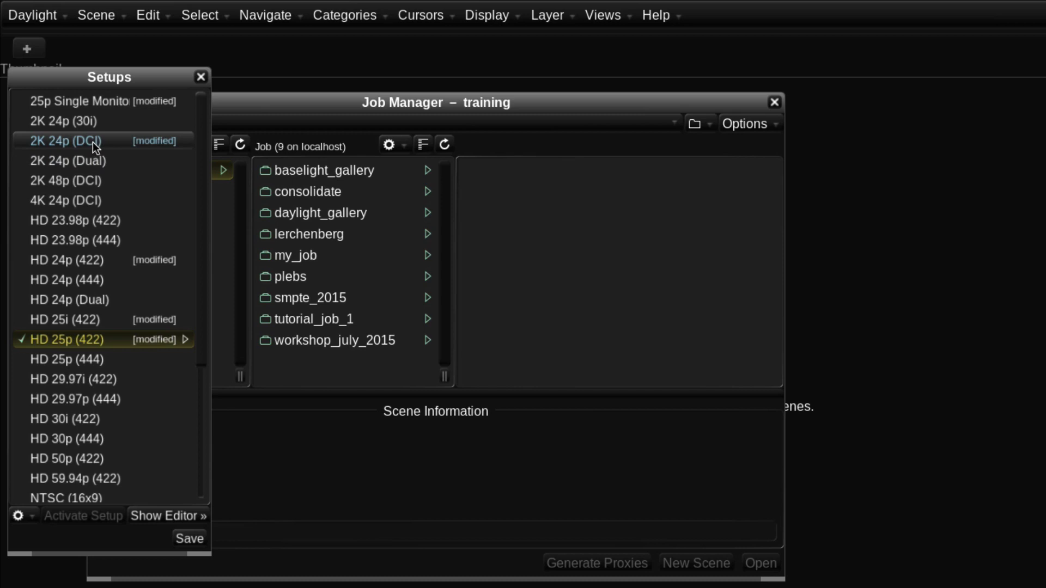
click(112, 137)
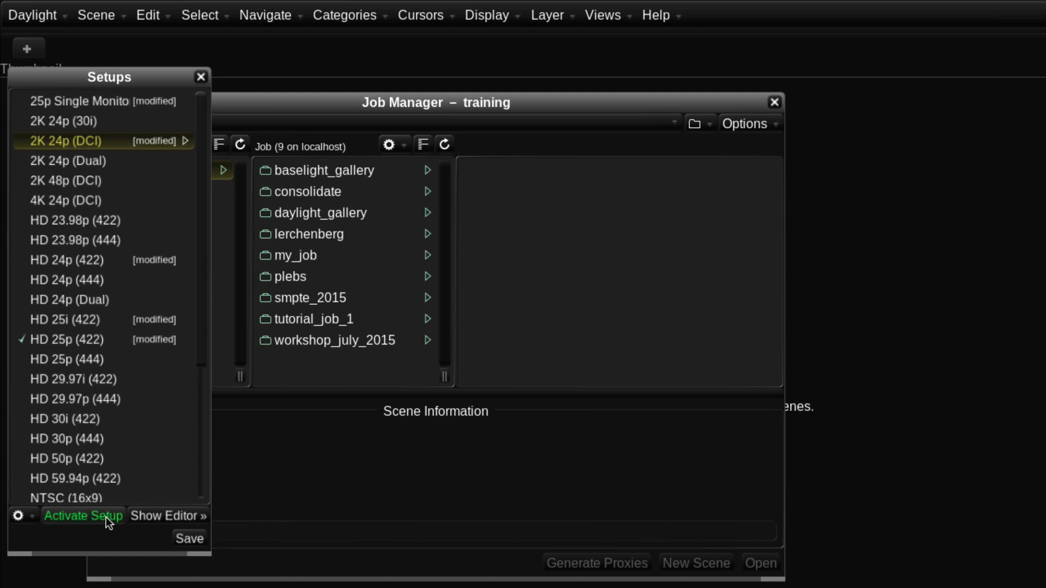
click(31, 517)
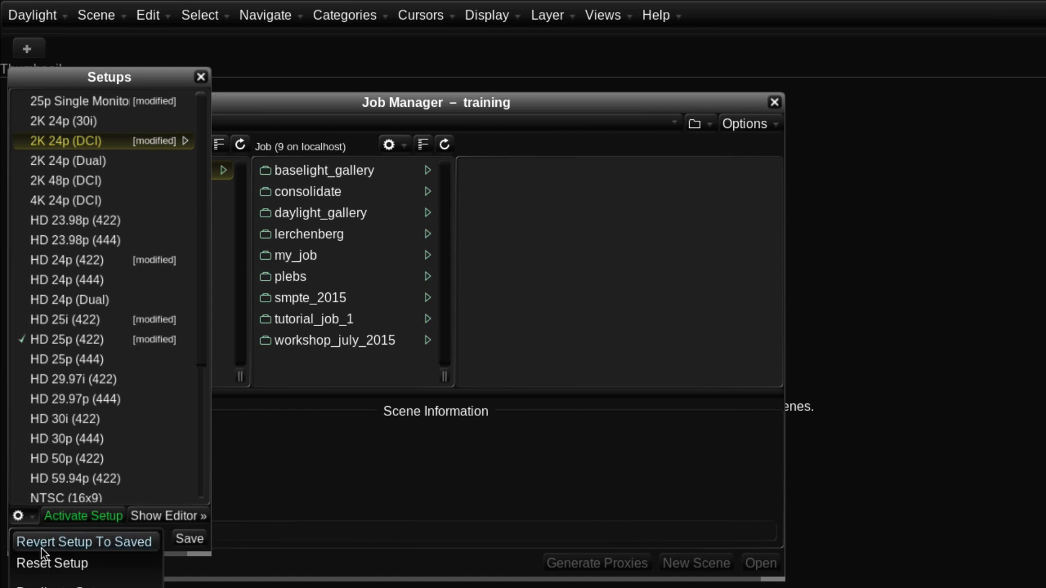
click(19, 521)
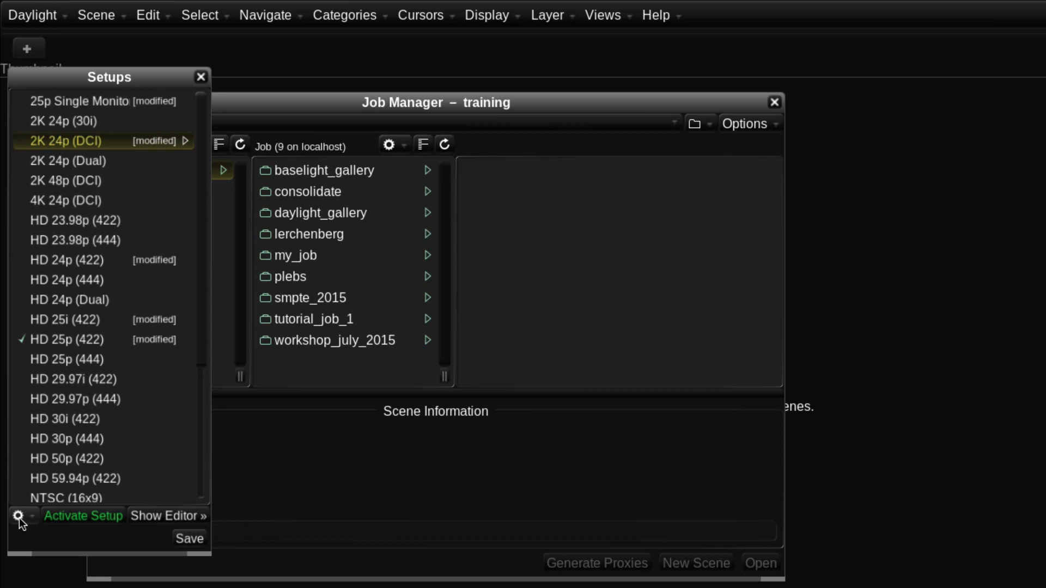
click(43, 341)
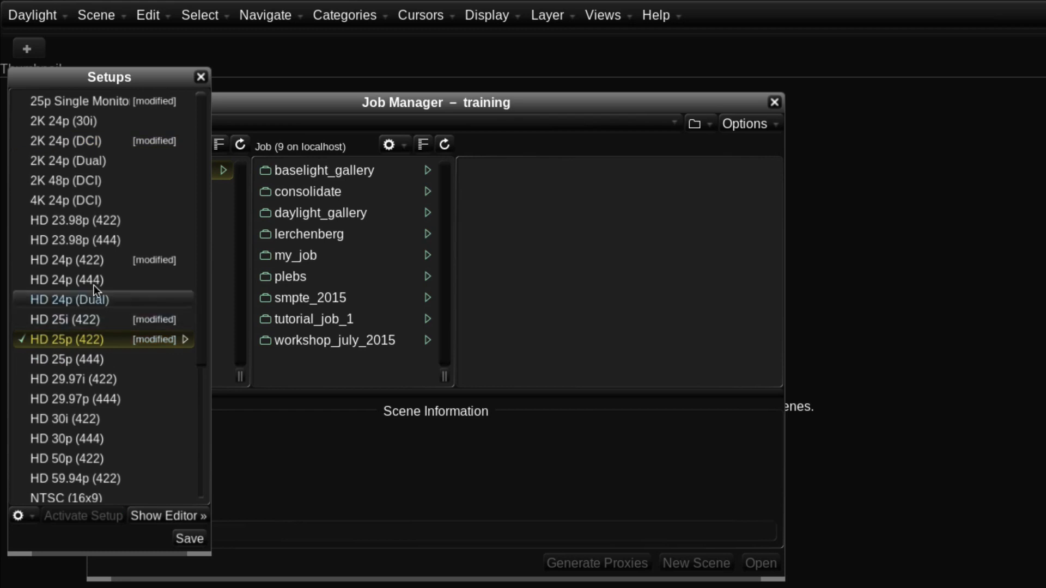
click(199, 78)
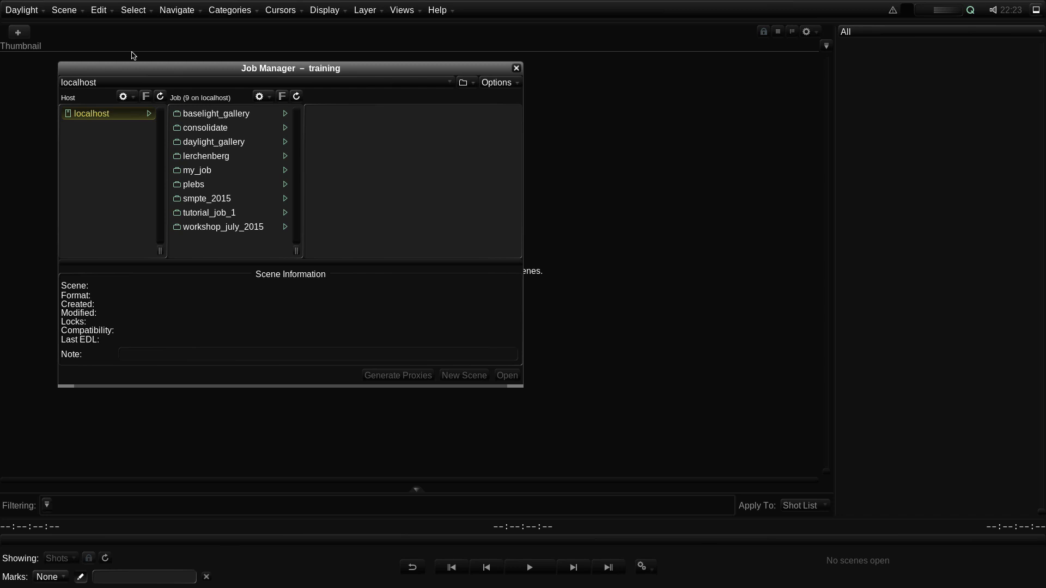
- Reposition the Job Manager window and bring up the Job Manager for use
drag(206, 69, 250, 78)
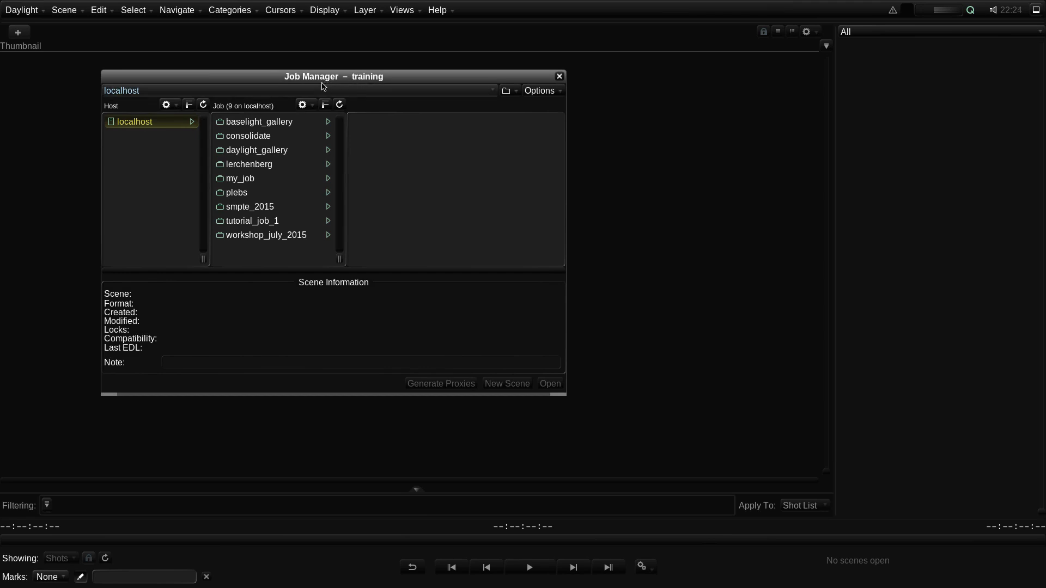
click(73, 12)
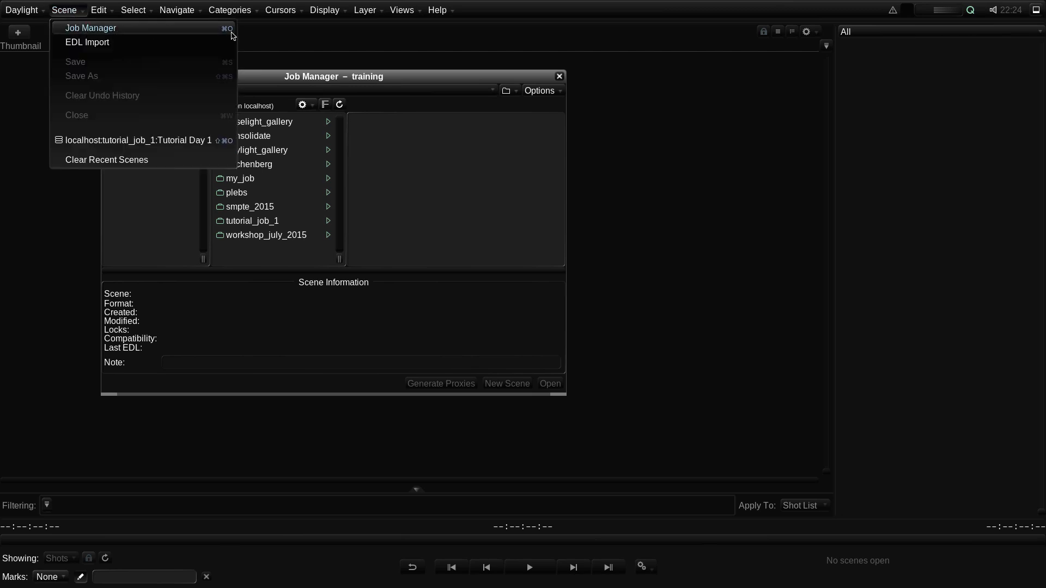
click(231, 33)
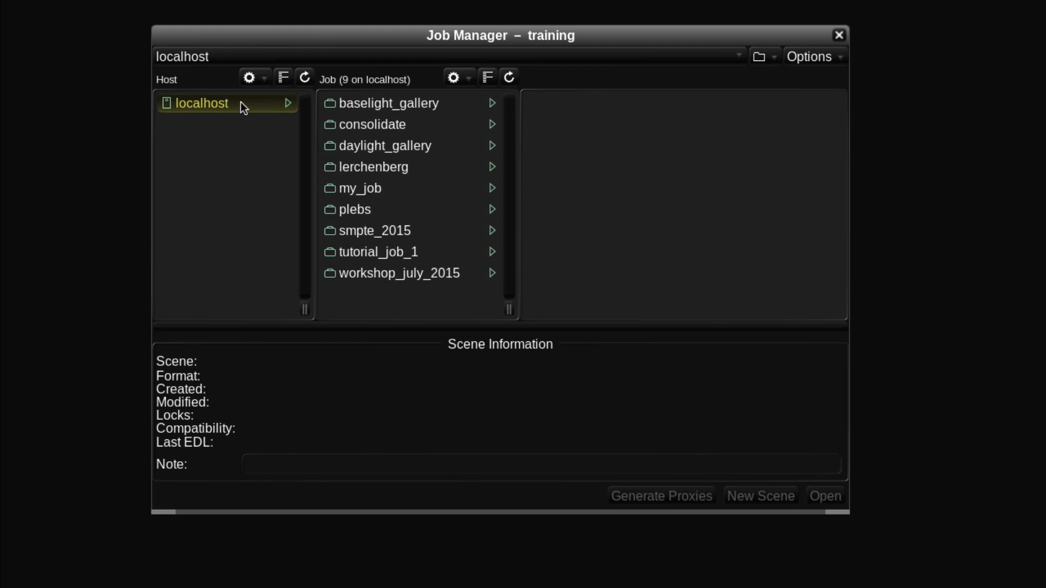
click(251, 80)
click(269, 102)
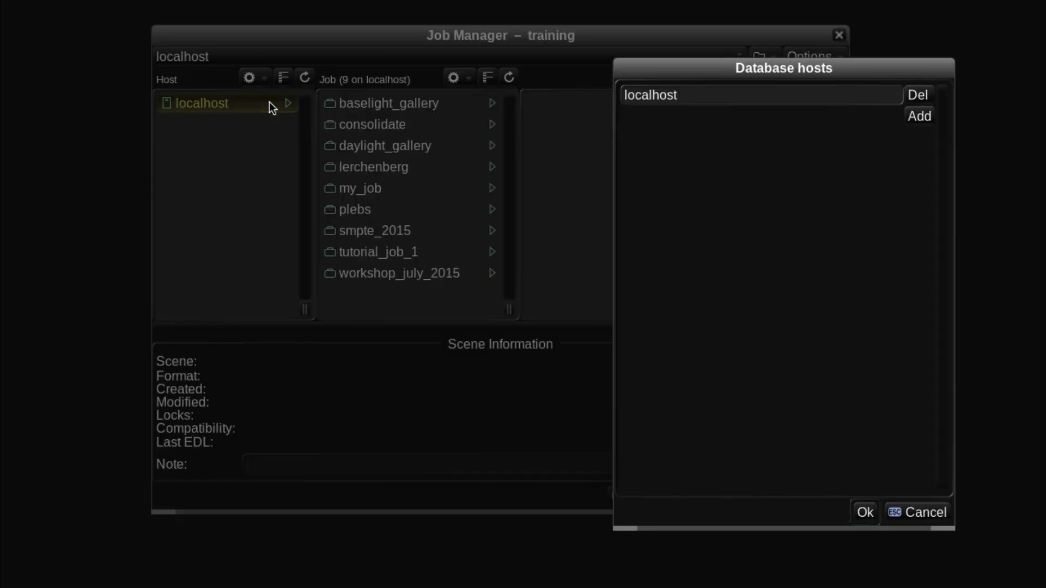
click(907, 119)
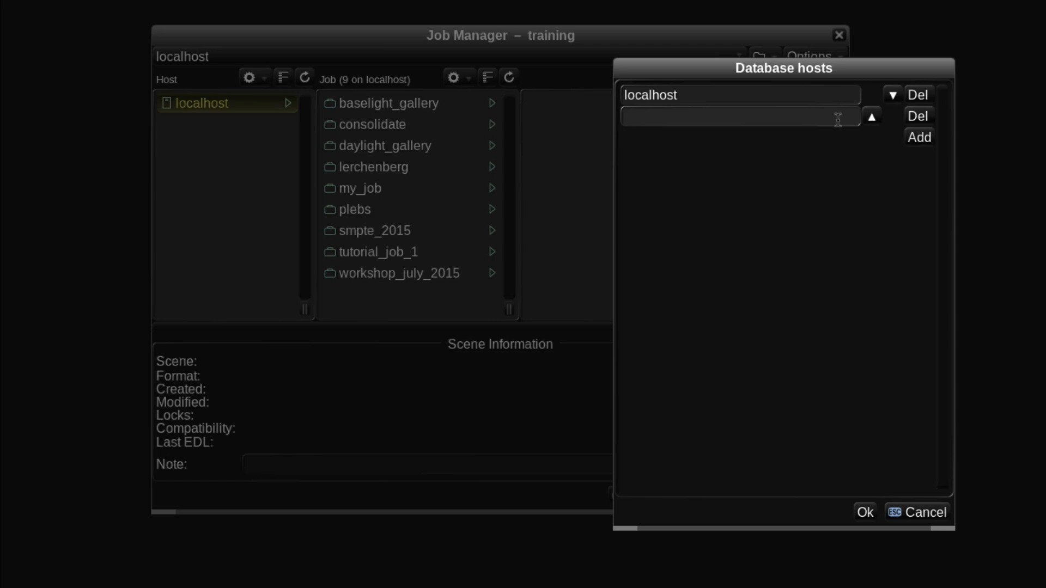
click(925, 513)
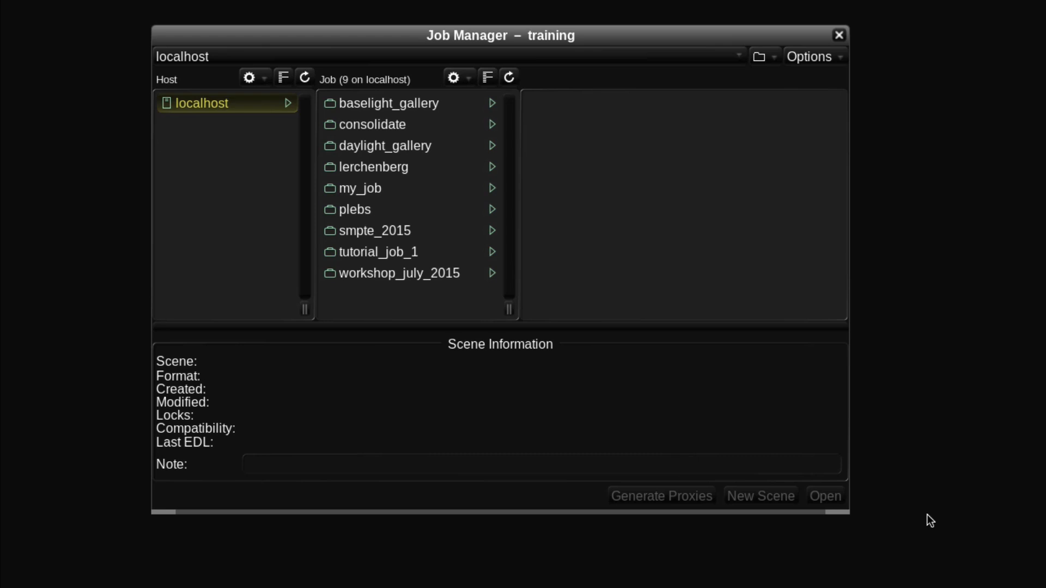
- Create a new job named daylight_training on localhost
click(460, 77)
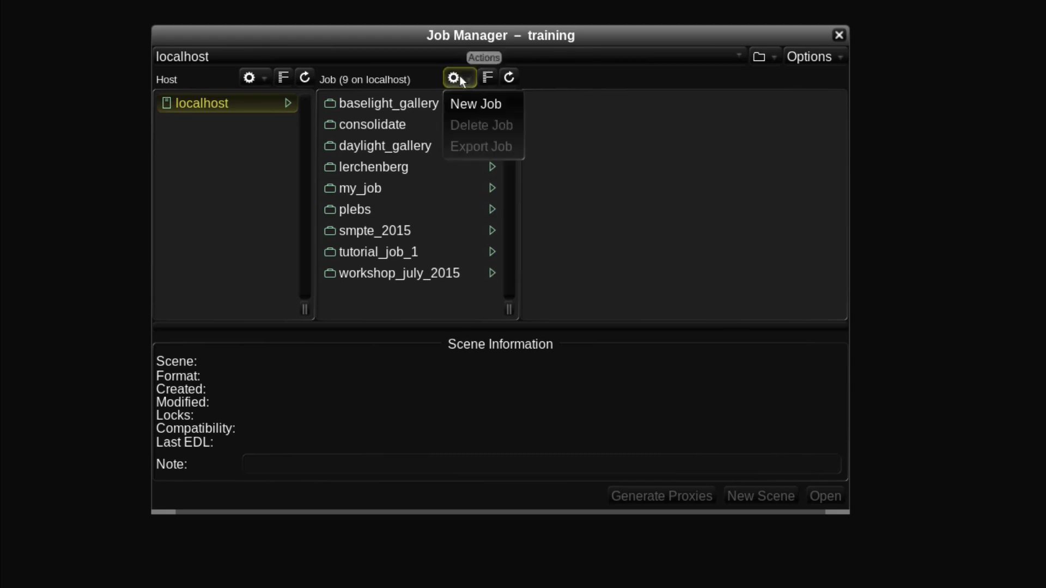
click(470, 105)
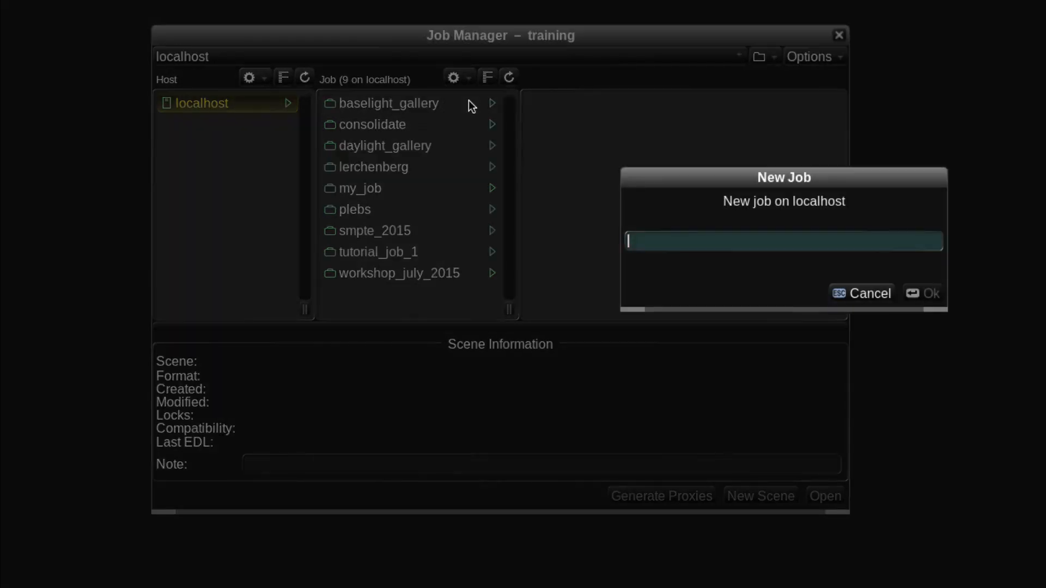
text(daylight_)
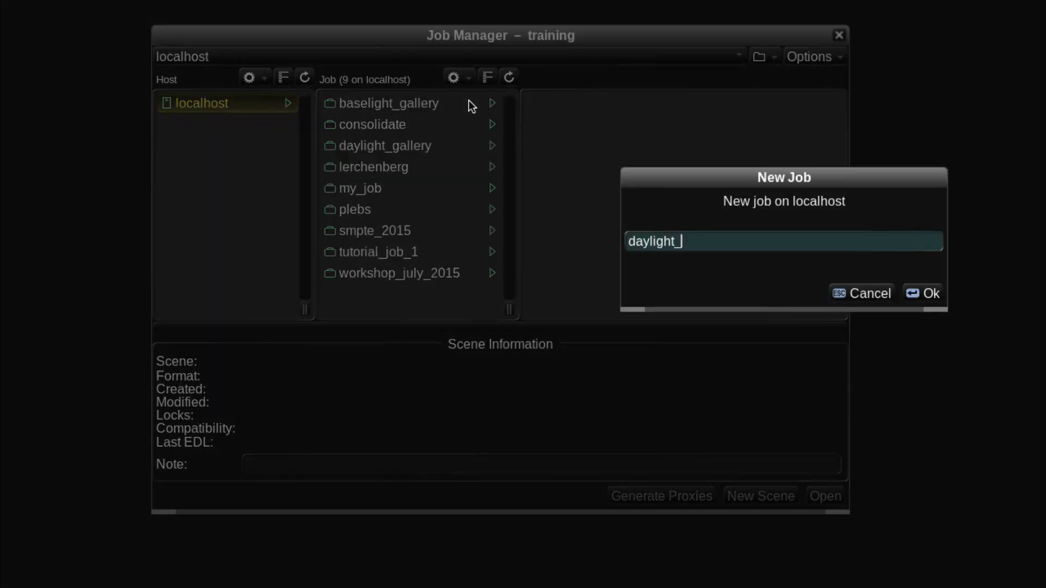
text(training)
text(-)
key(BackSpace)
click(925, 296)
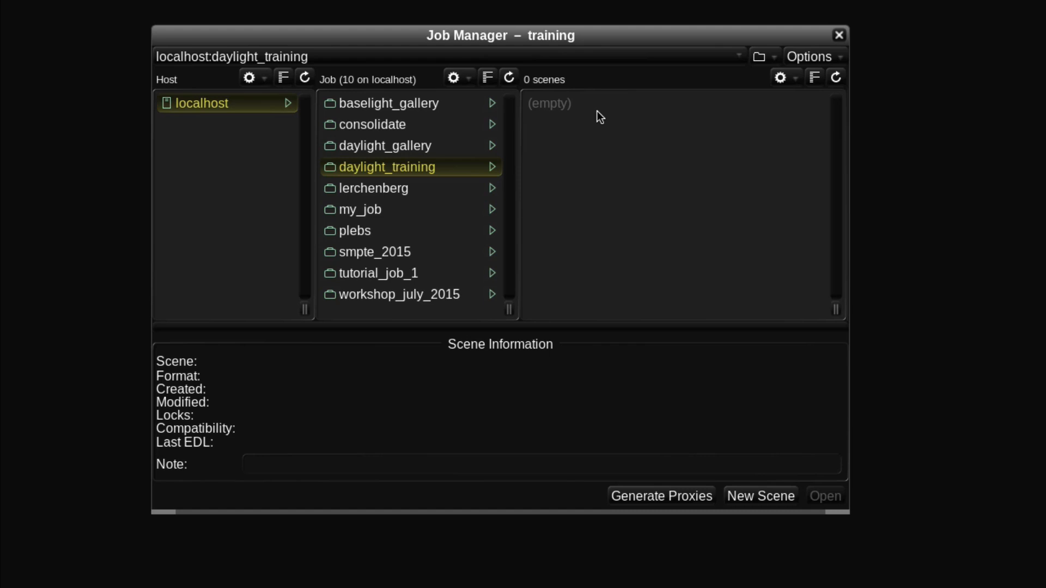
- Start a new scene in the daylight_training job and name it Shoot Day 7
click(780, 78)
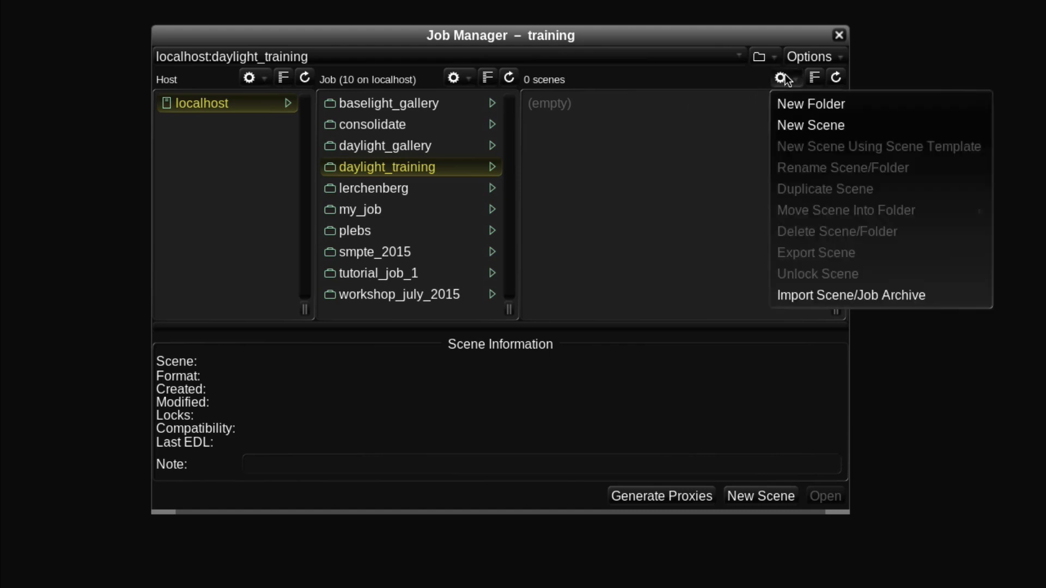
click(797, 121)
text(Shoo)
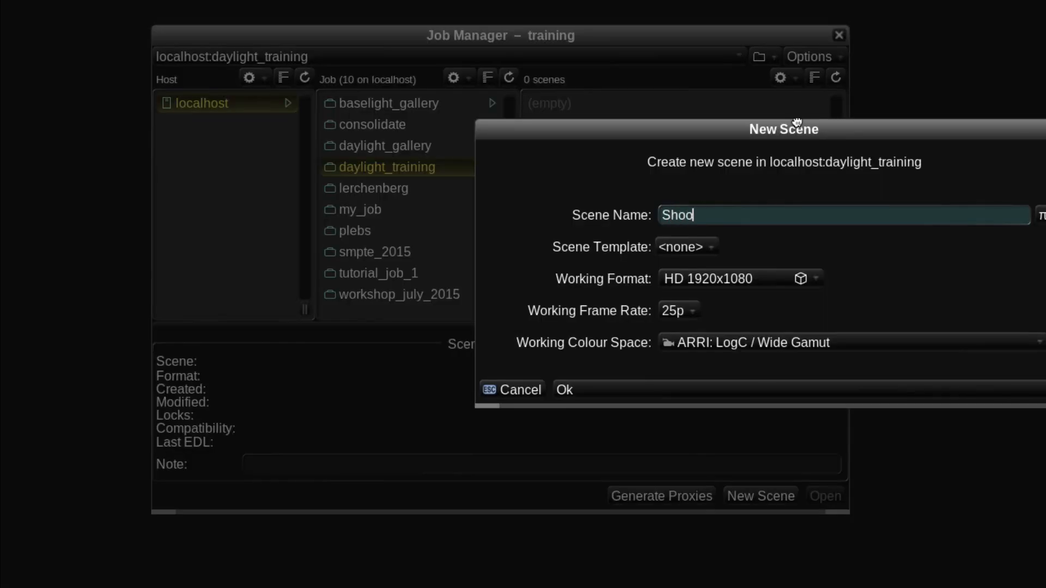
text(t Day 7)
- Create the scene with HD 1920x1080, 25p and ARRI: LogC / Wide Gamut as its working settings, and close the Job Manager
click(775, 277)
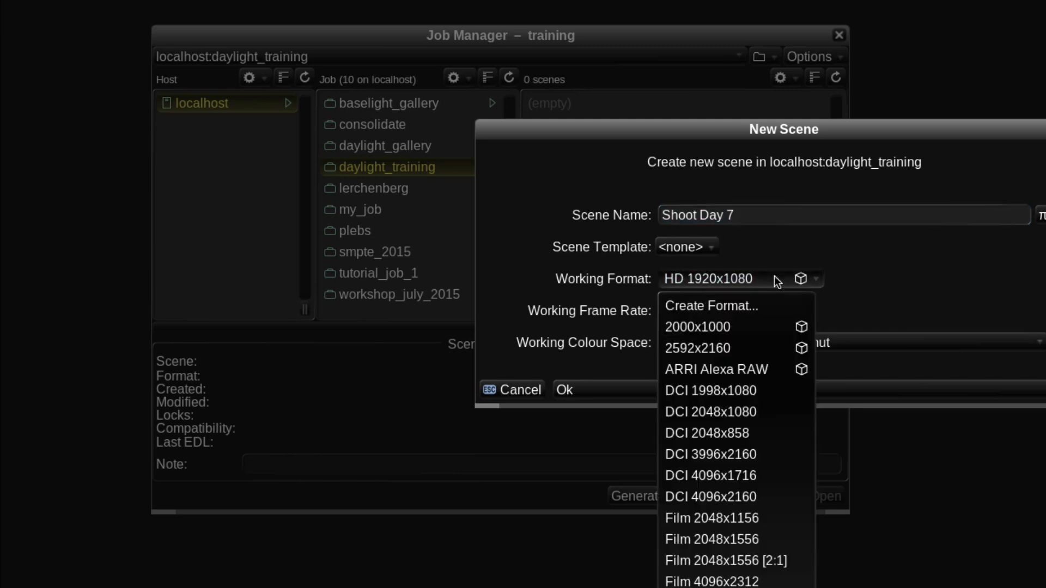
click(774, 276)
click(679, 306)
click(679, 306)
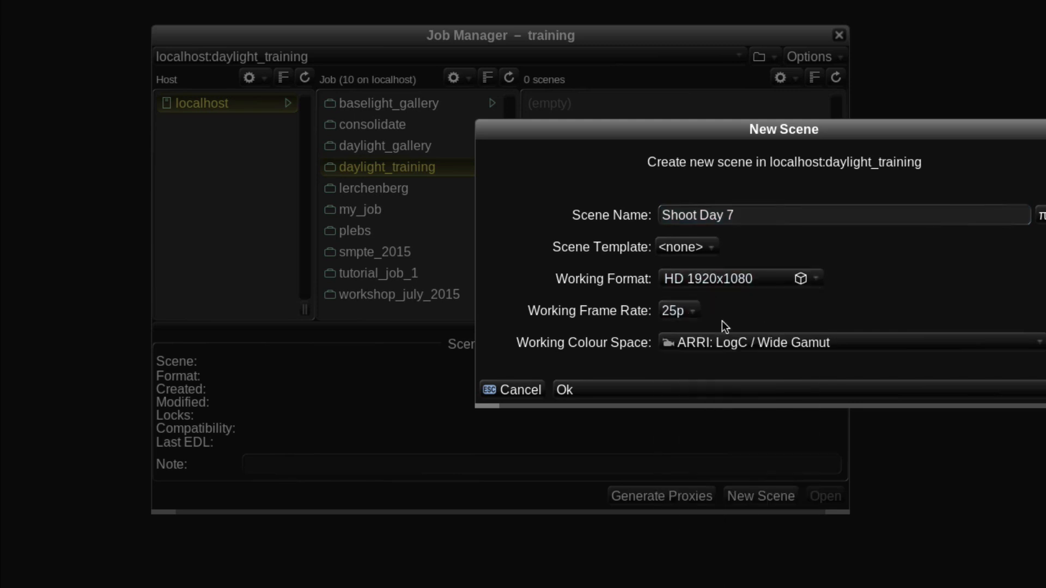
click(800, 339)
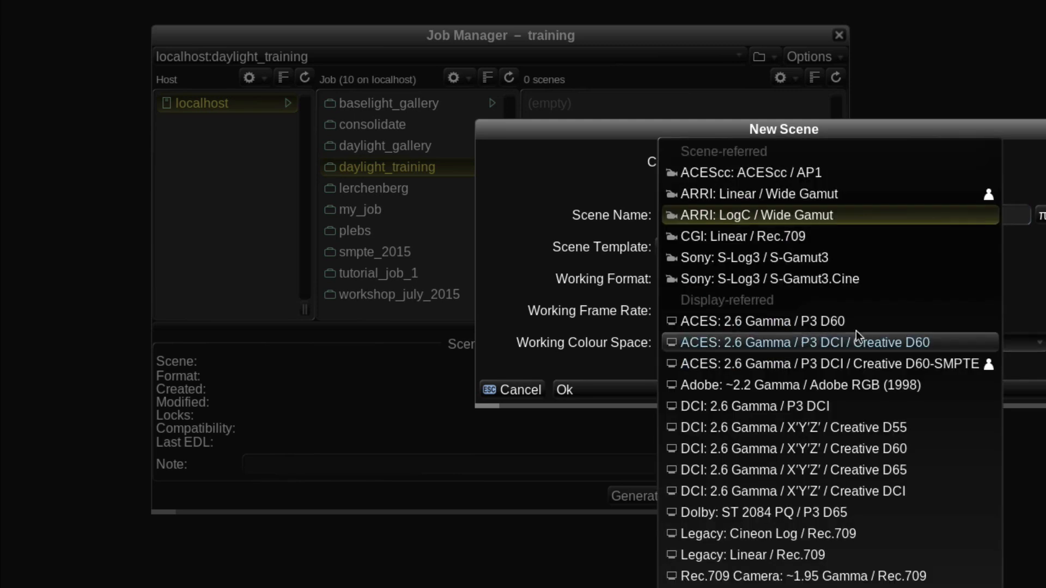
click(1038, 315)
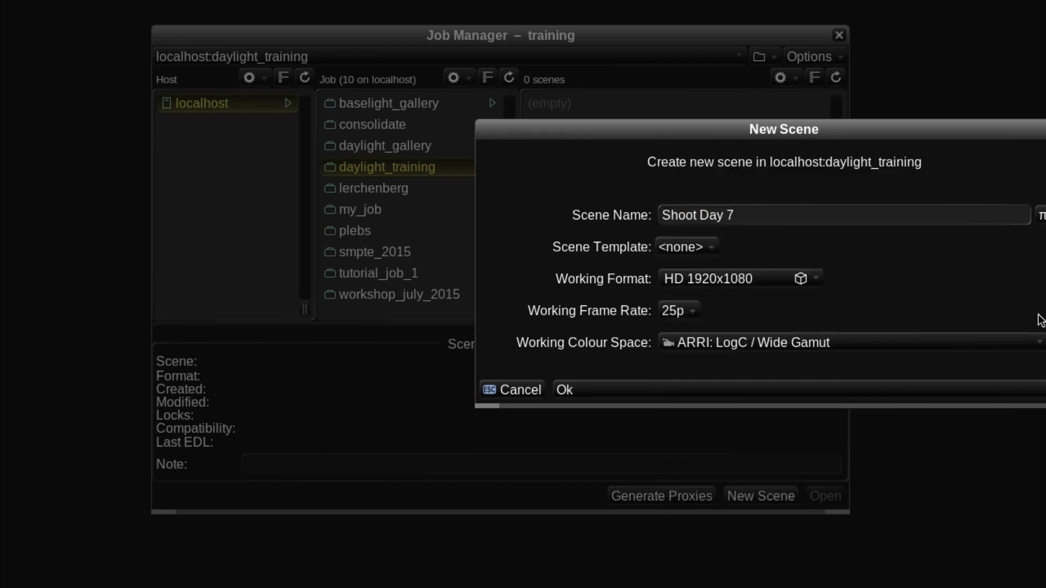
click(929, 390)
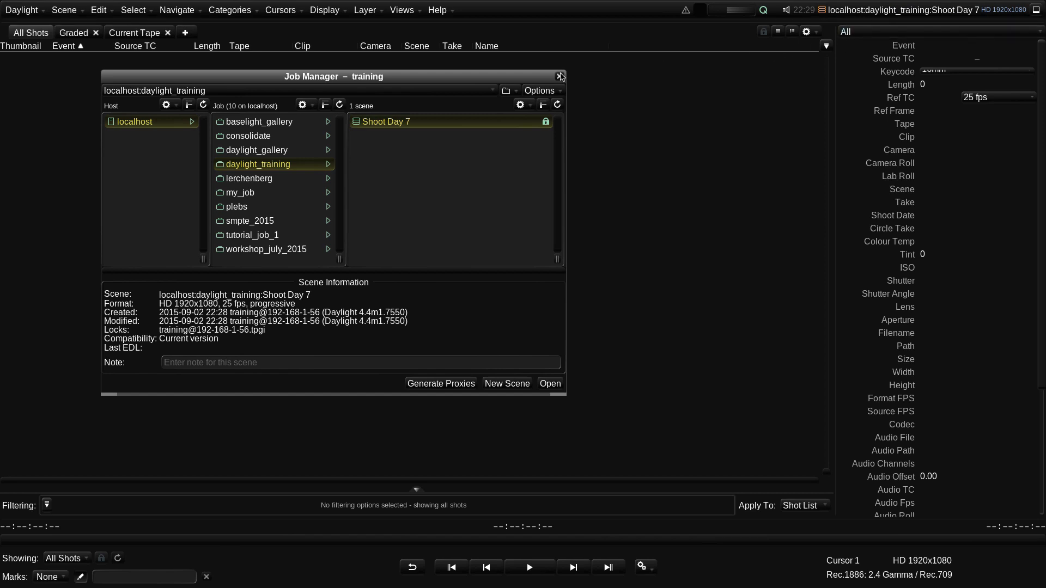
click(559, 77)
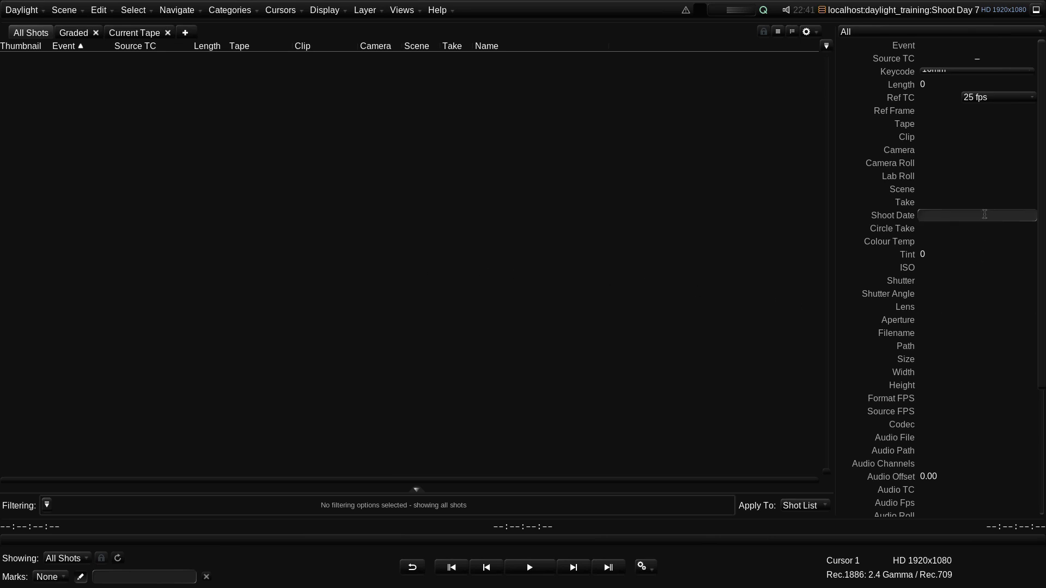
- Resize the workspace areas so the metadata area is narrower and the shot list wider and slightly shorter
scroll(1038, 267, down, 1)
drag(1038, 267, 1044, 232)
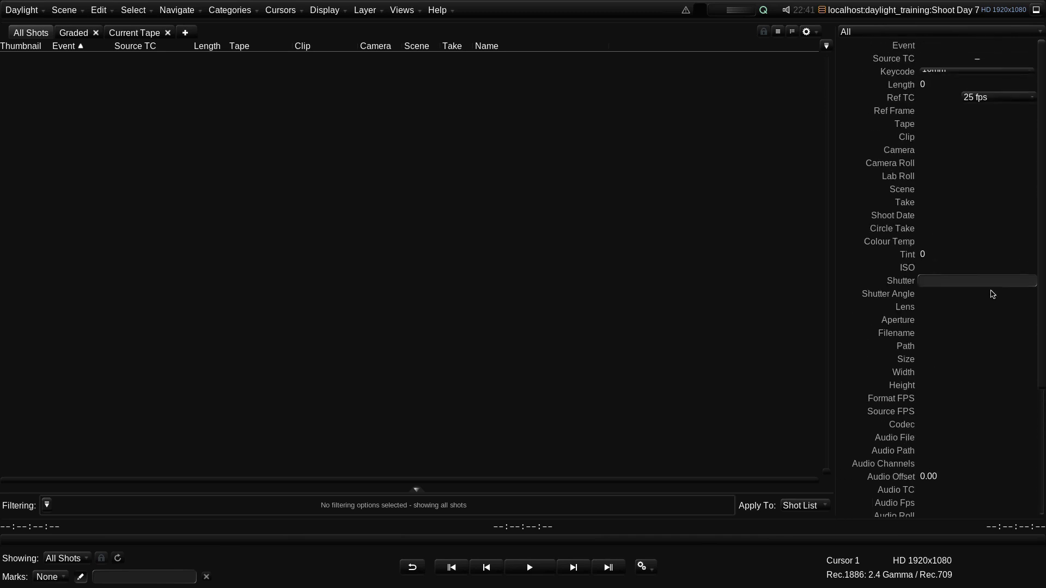
drag(836, 304, 857, 296)
mouse_move(681, 518)
mouse_down()
mouse_move(661, 553)
mouse_move(690, 518)
mouse_up()
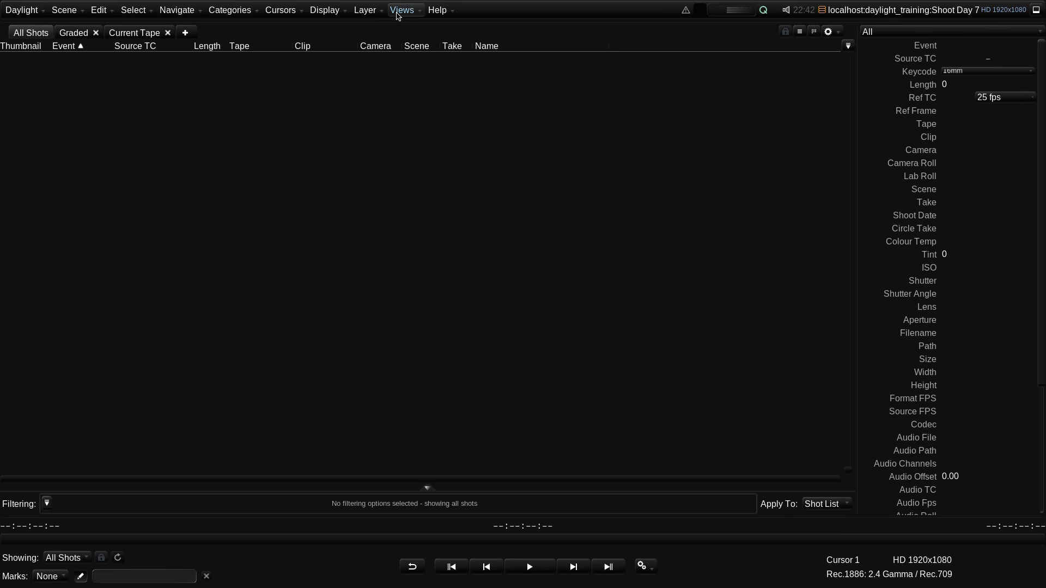
- Open the Sequence Browser and switch its source to the local media volume BOB_TXFR_BKP_3
click(401, 10)
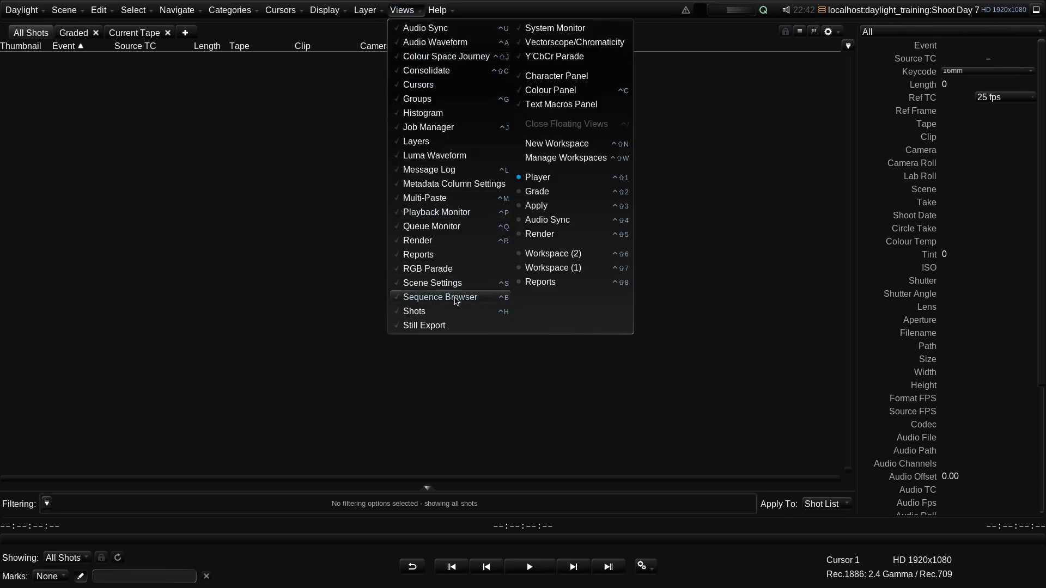
click(482, 300)
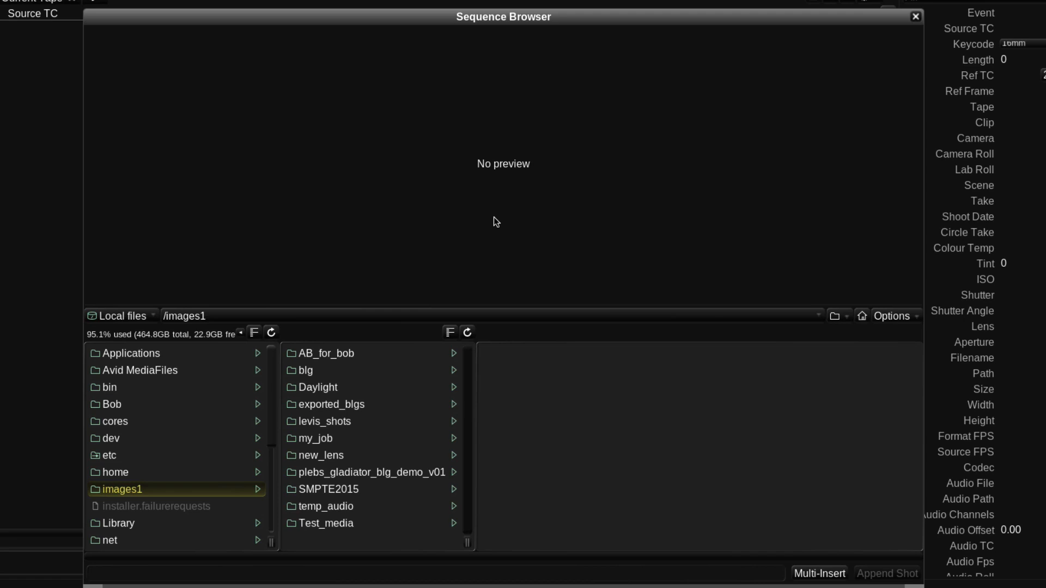
click(131, 315)
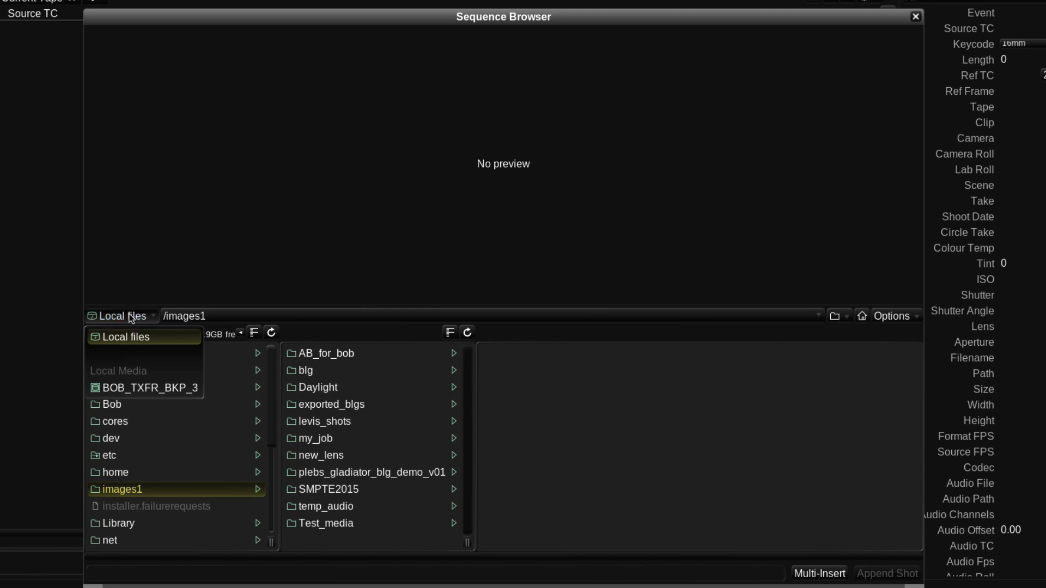
click(156, 390)
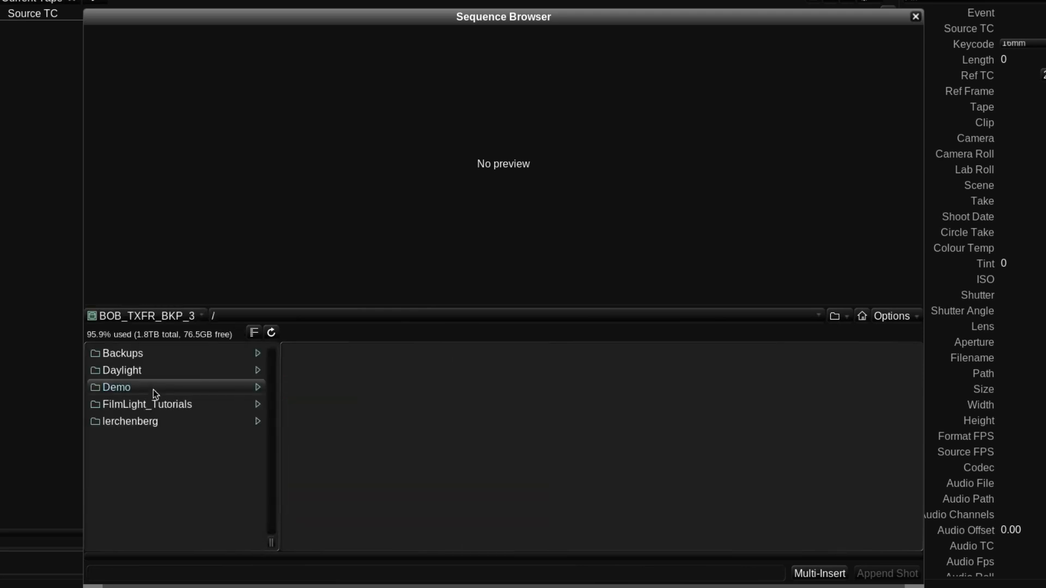
- Browse the volume to the folder /Daylight/0066_Lerchenberg/1_sourceMedia/1_images/2014-10-16_day7
click(153, 372)
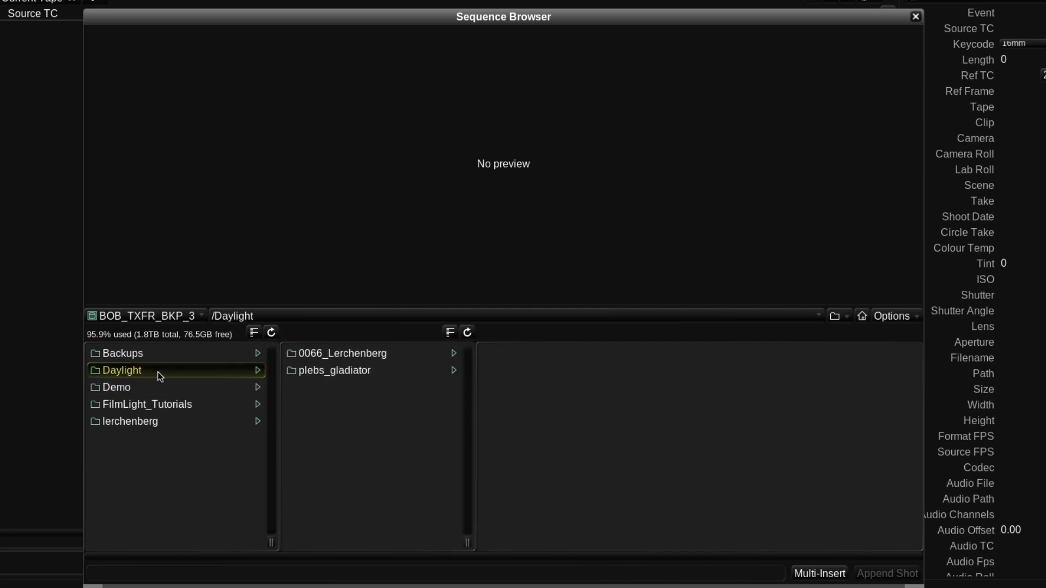
click(307, 355)
click(506, 355)
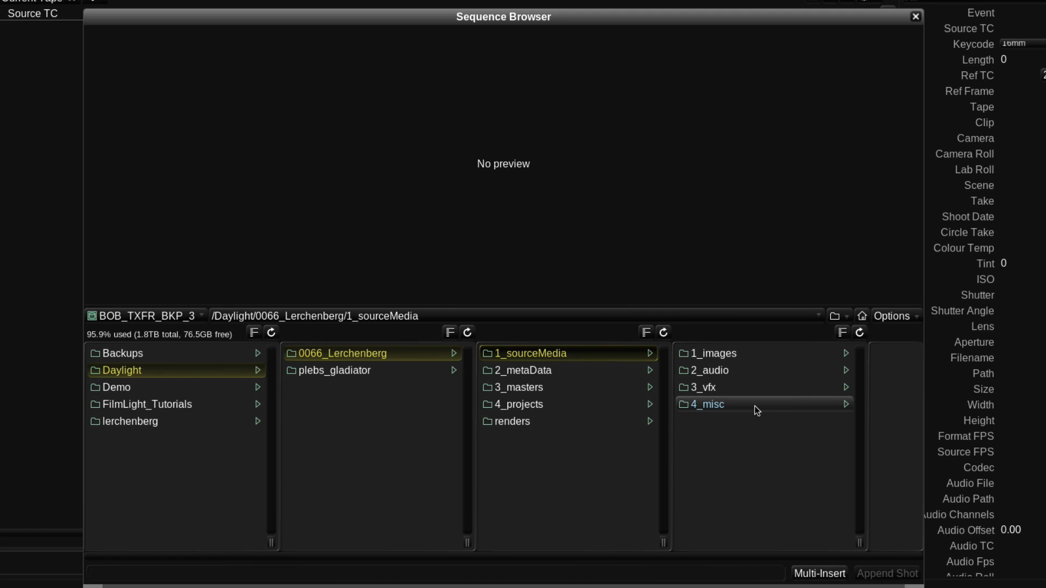
click(764, 357)
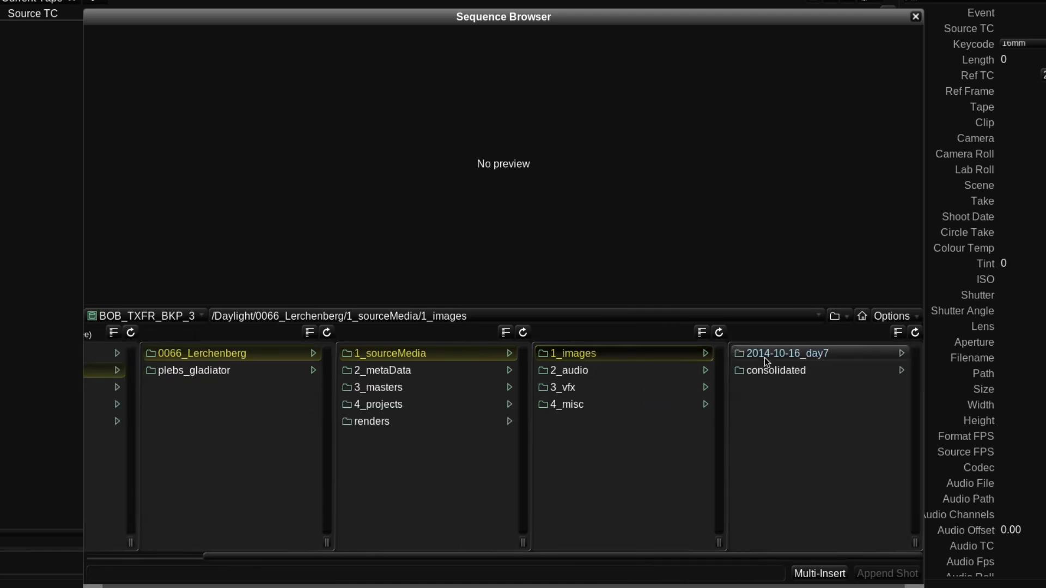
click(833, 355)
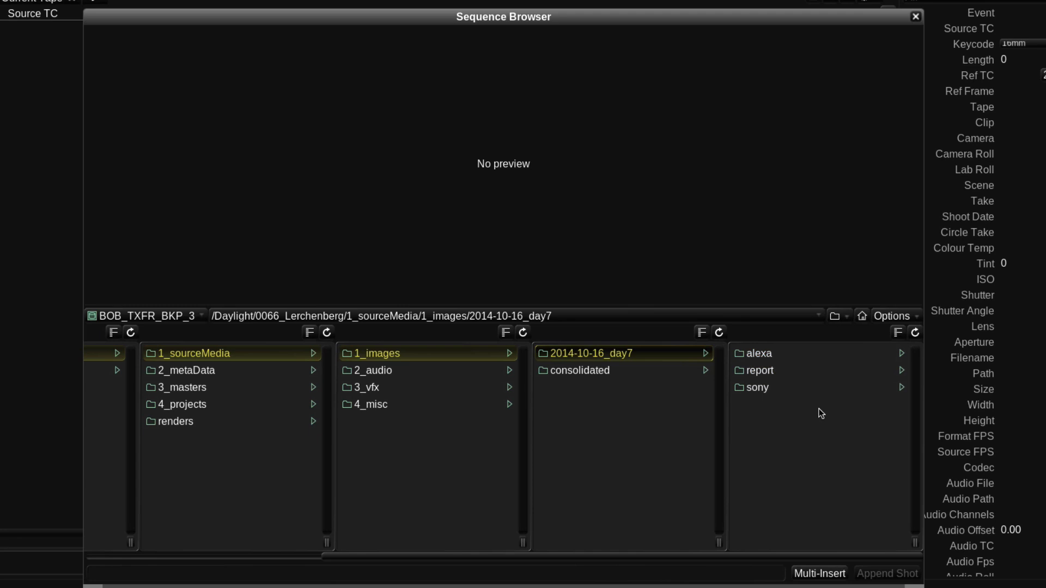
- Browse into alexa/A045/A045R36Z and play the opening of clip A045C004_141016_R36Z.mov in the preview
click(812, 356)
click(812, 371)
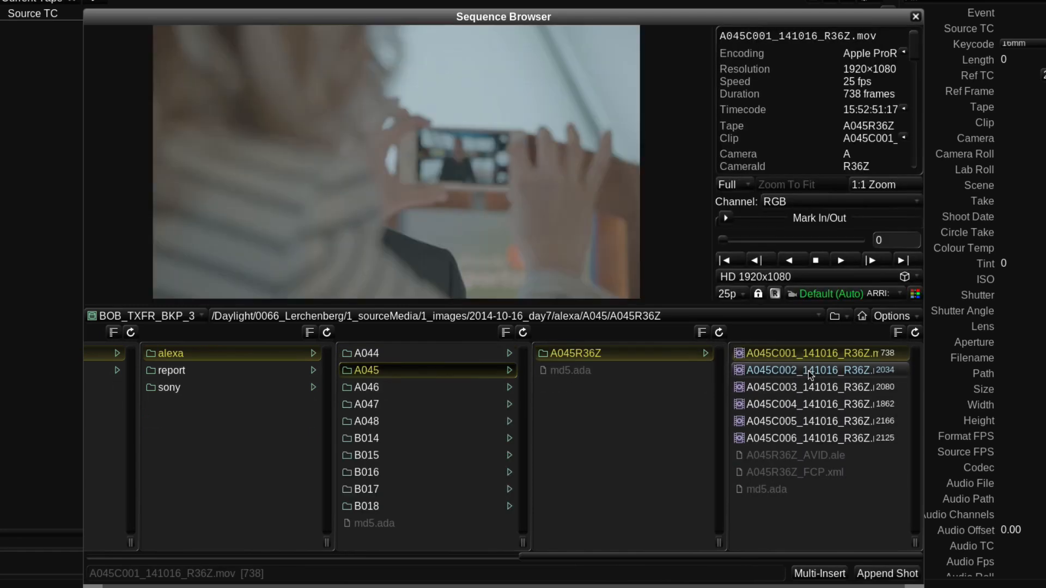
click(804, 404)
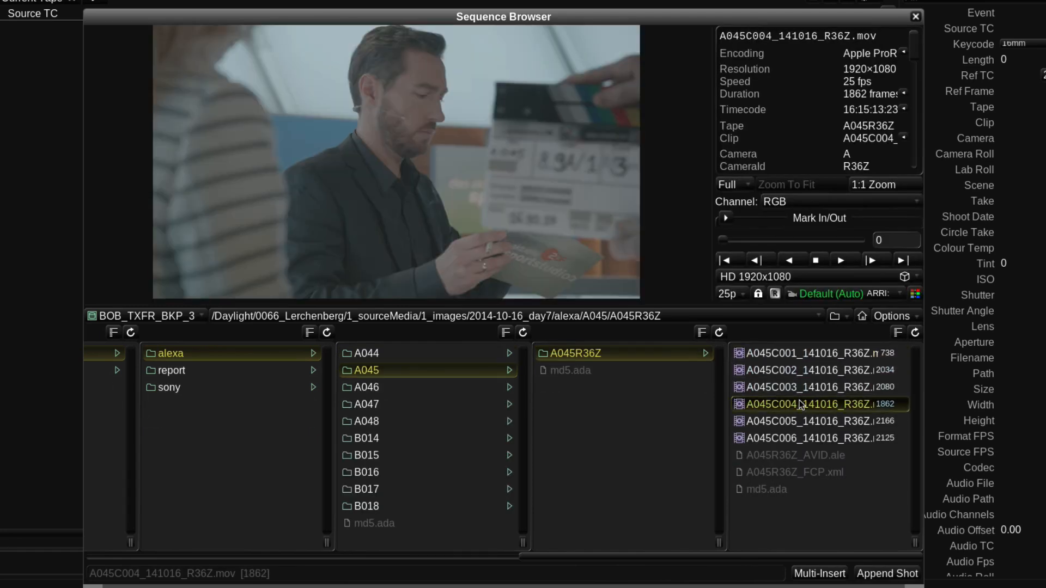
click(841, 261)
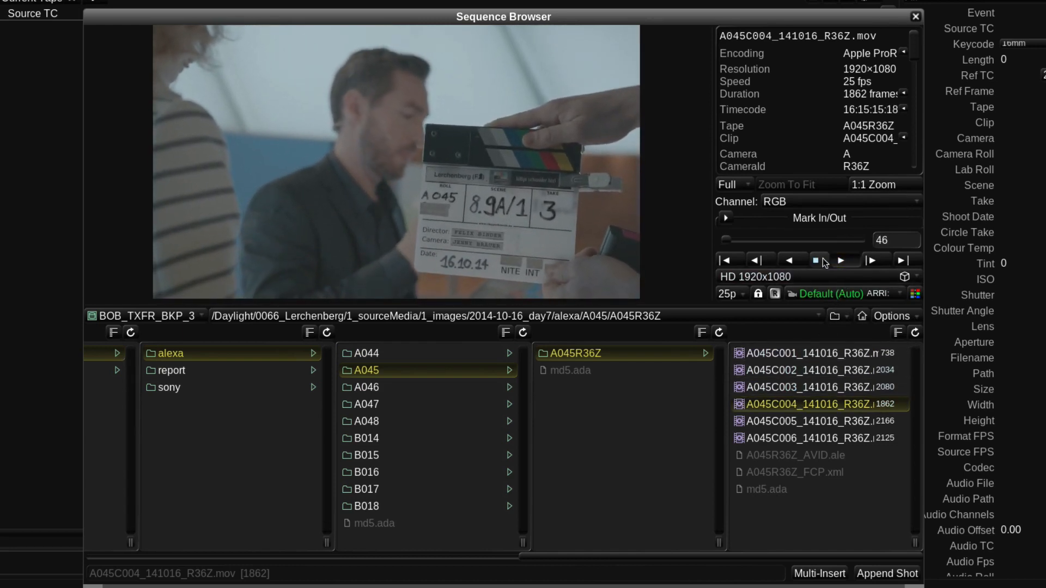
click(822, 263)
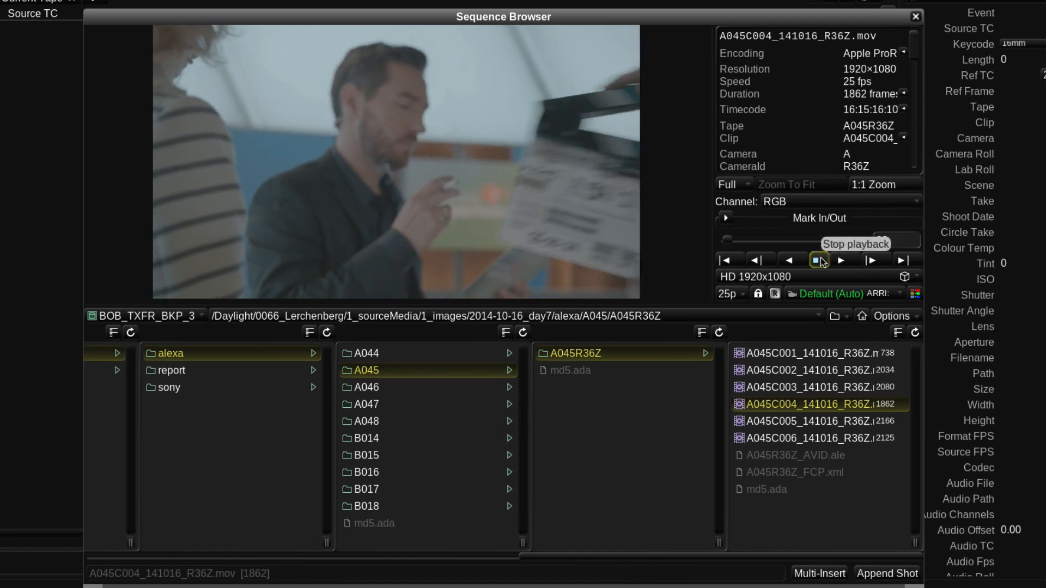
- Switch the clip preview from flat log to display-corrected colour and widen the clip information area beside it
mouse_move(913, 44)
mouse_down()
mouse_move(912, 90)
mouse_move(908, 37)
mouse_up()
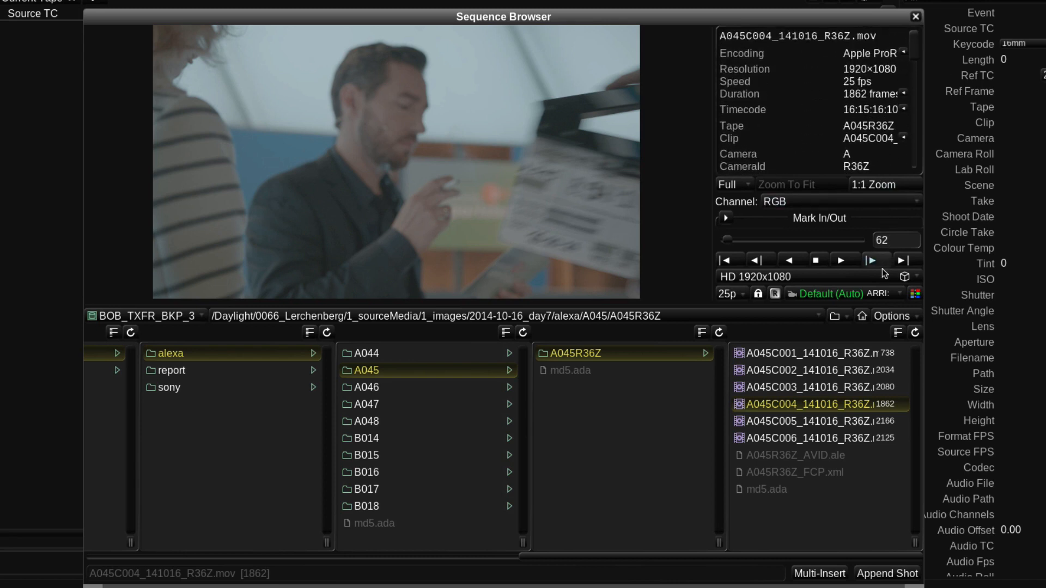
click(913, 294)
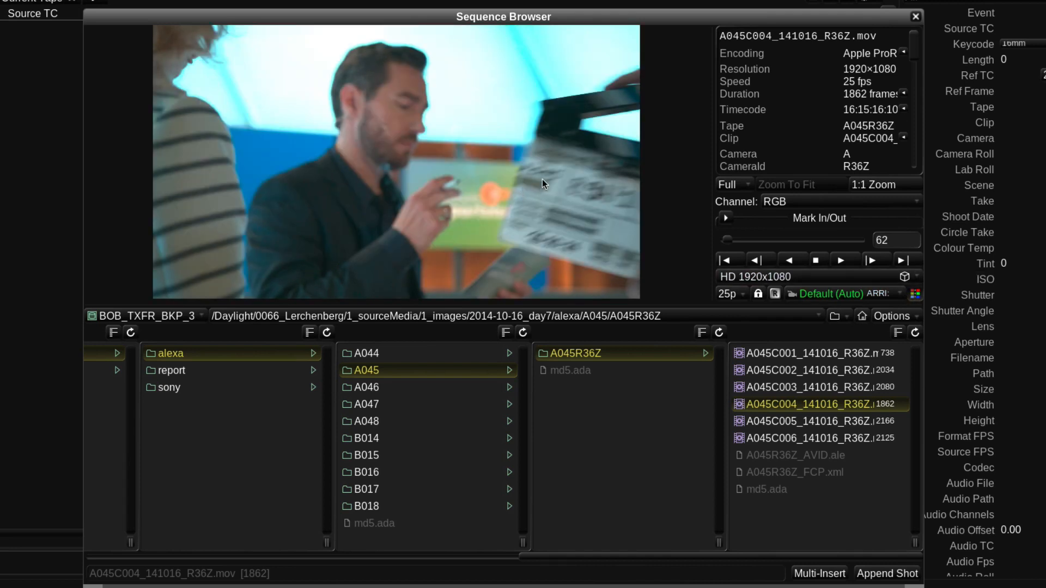
drag(711, 218, 605, 200)
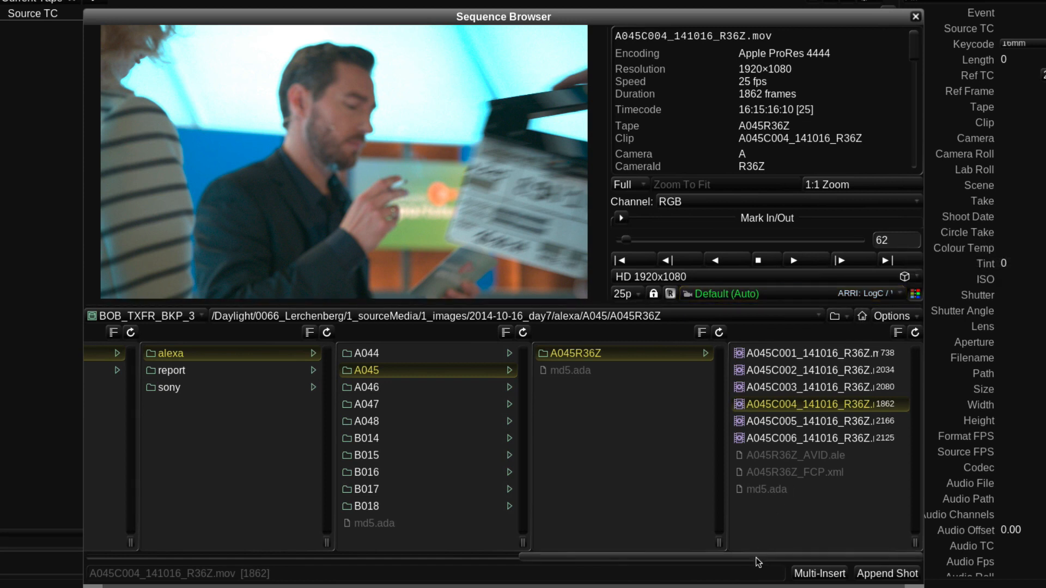
- Return to the 2014-10-16_day7 folder and scan it for a multi-insert of all its sequences
drag(751, 557, 544, 476)
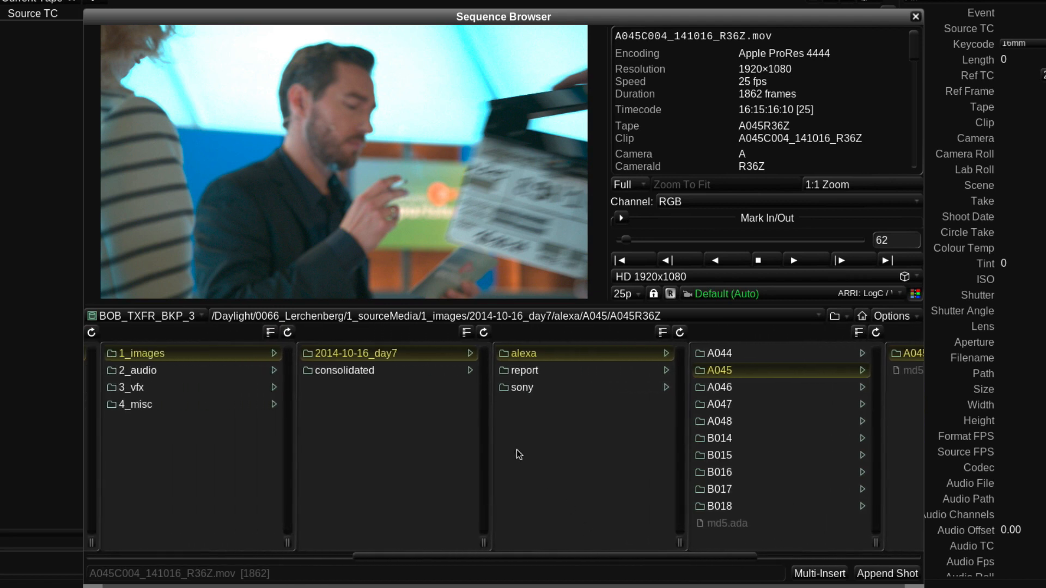
click(418, 353)
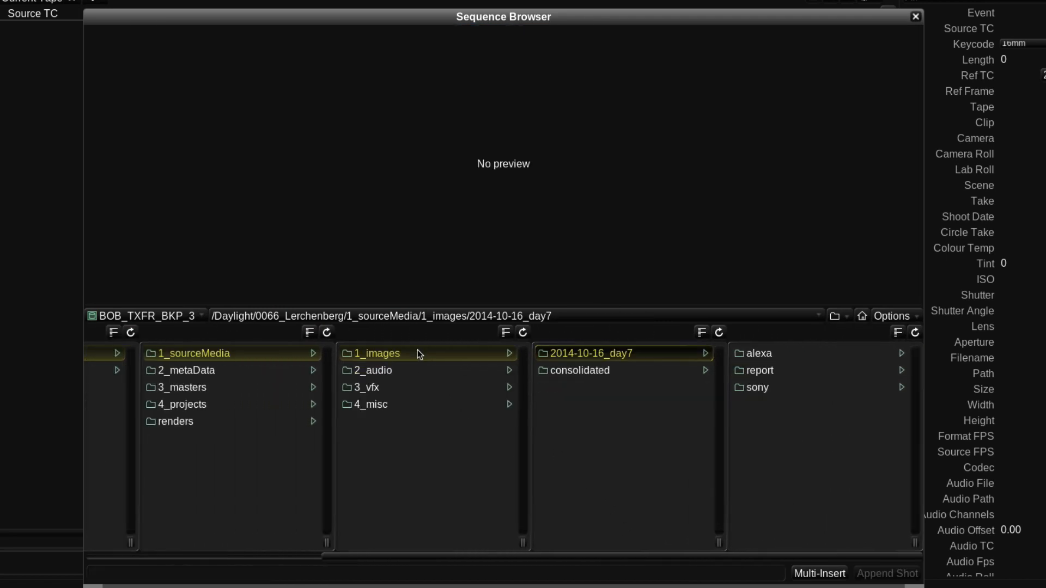
click(822, 575)
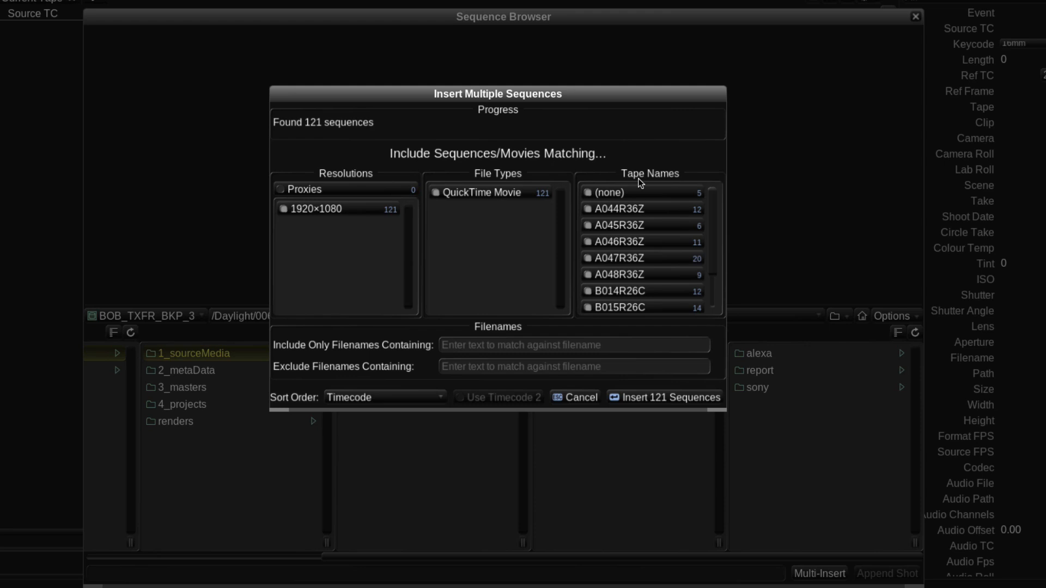
- Insert all the found sequences with every tape included, no filename filters and the sort order set to Timecode
click(654, 223)
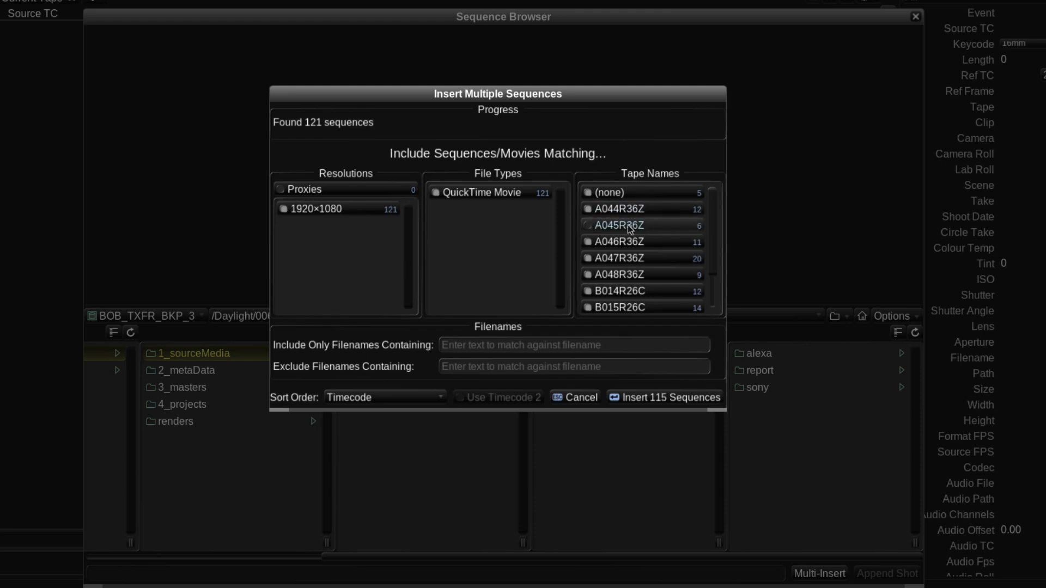
click(587, 227)
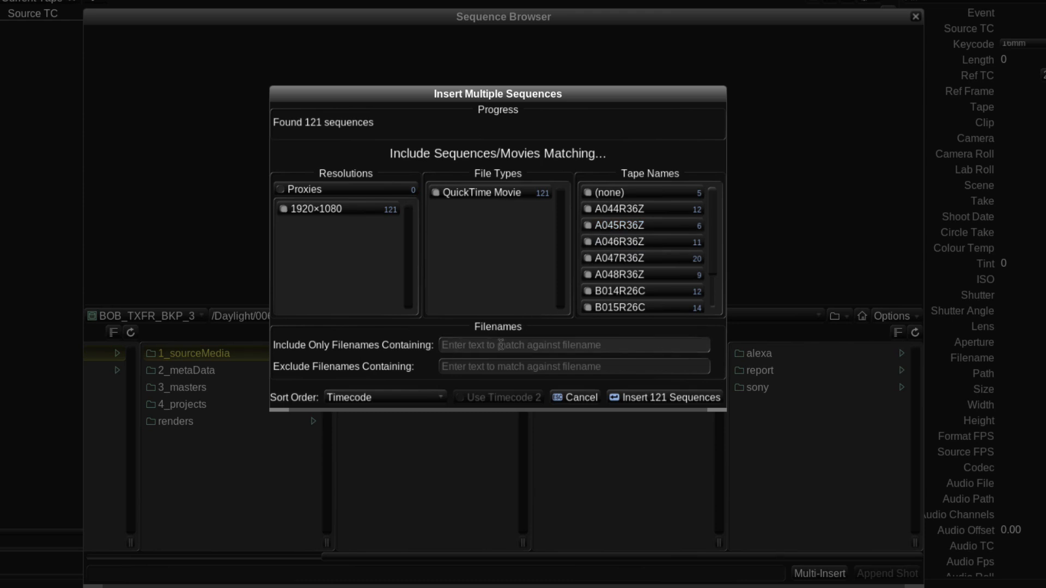
click(603, 365)
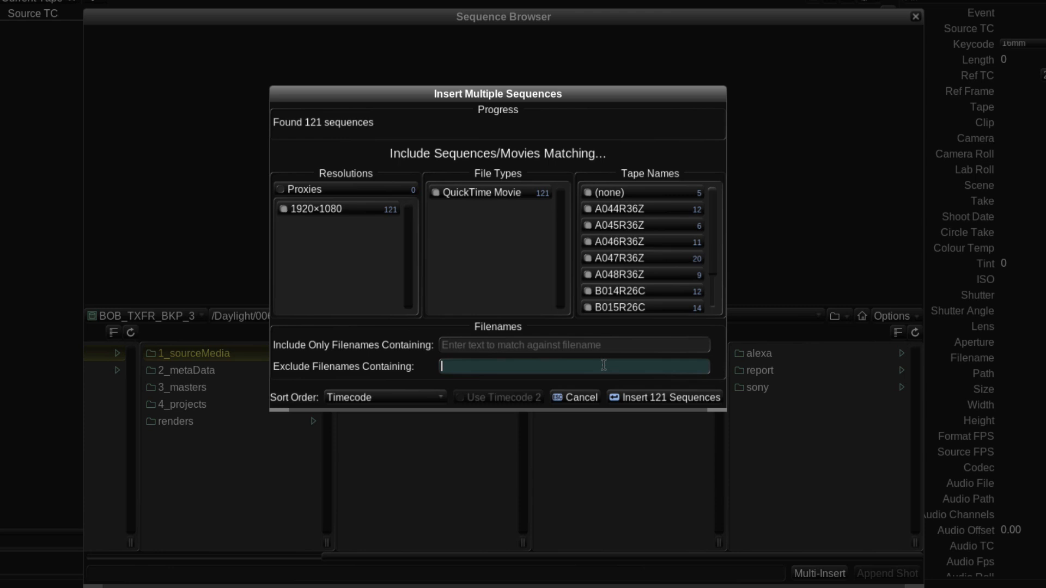
click(421, 398)
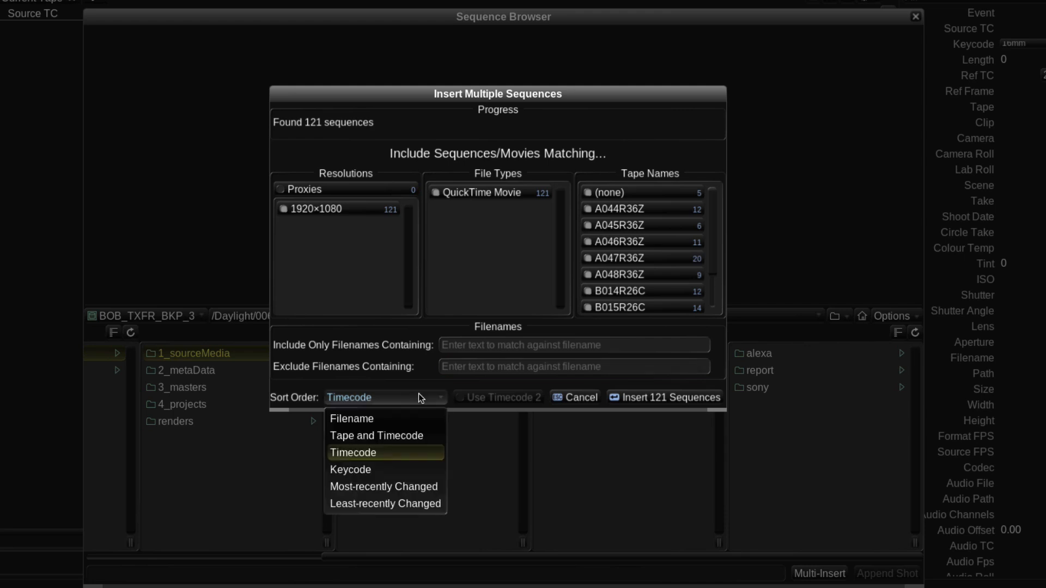
click(377, 456)
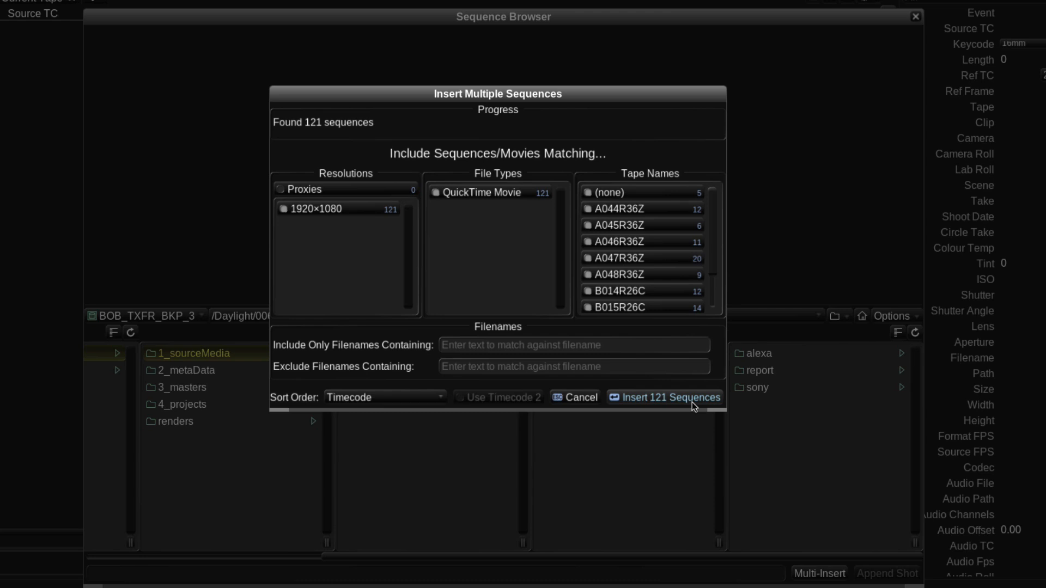
click(674, 402)
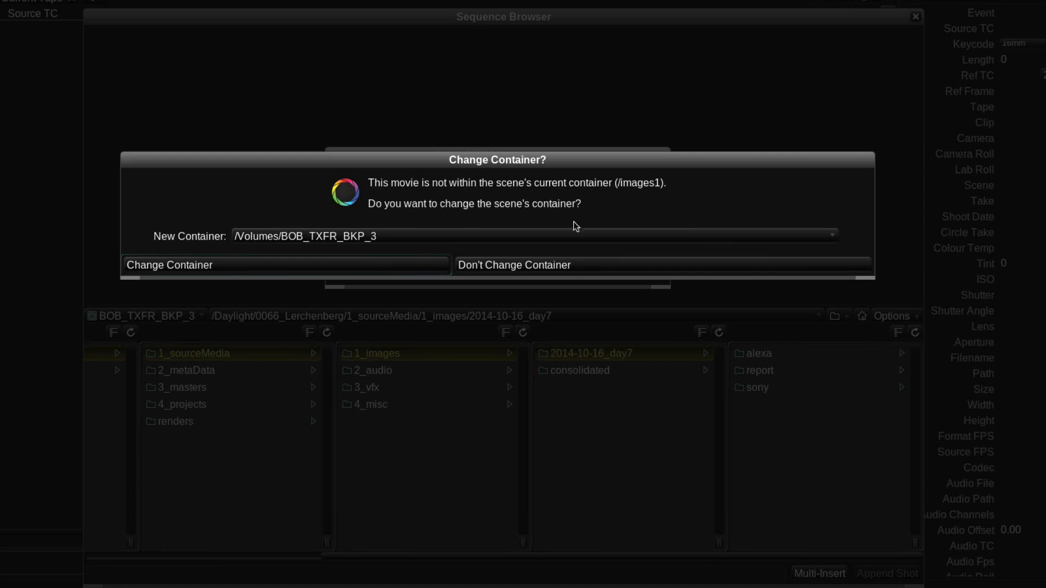
- Change the scene's container to /Volumes/BOB_TXFR_BKP_3/Daylight/0066_Lerchenberg/1_sourceMedia/1_images/2014-10-16_day7
click(576, 236)
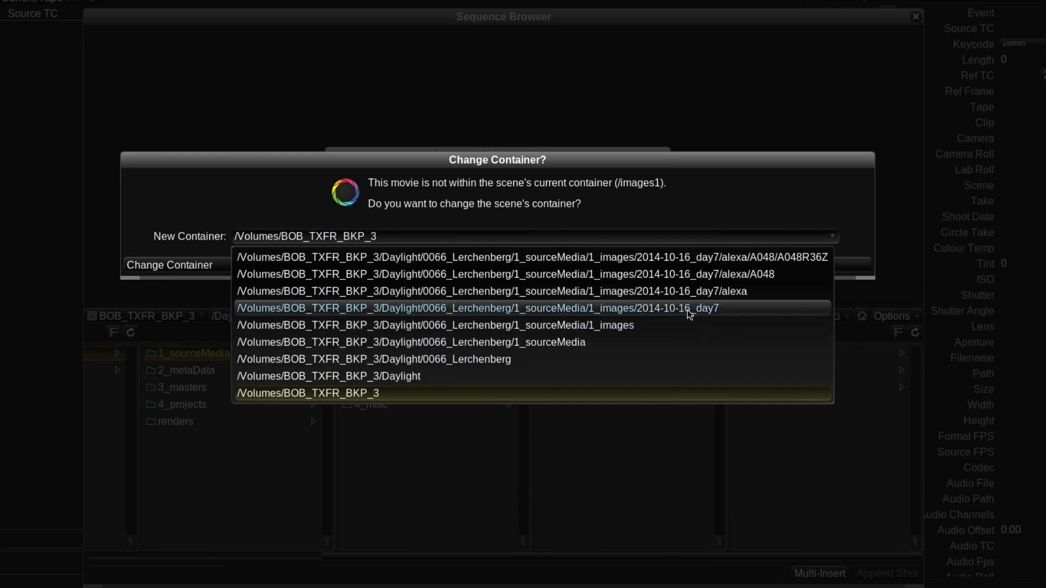
click(616, 309)
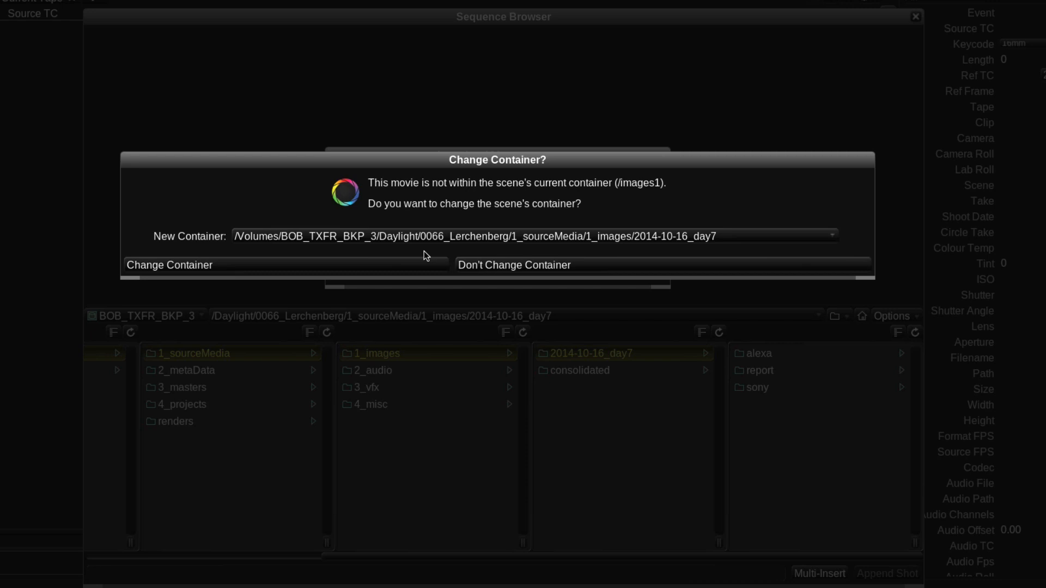
click(410, 265)
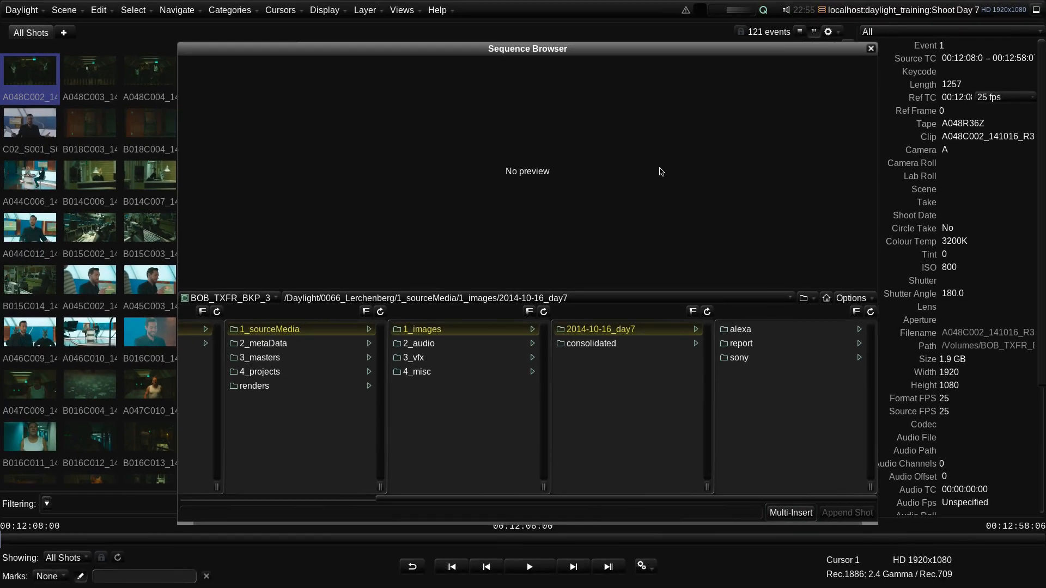
- Close the Sequence Browser and save the Shoot Day 7 scene
click(870, 48)
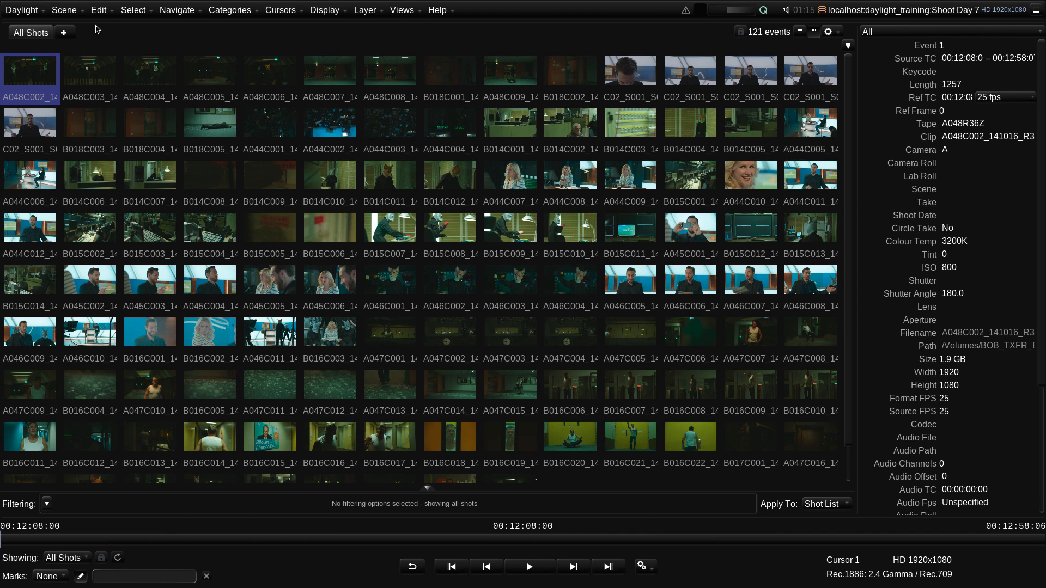
click(75, 12)
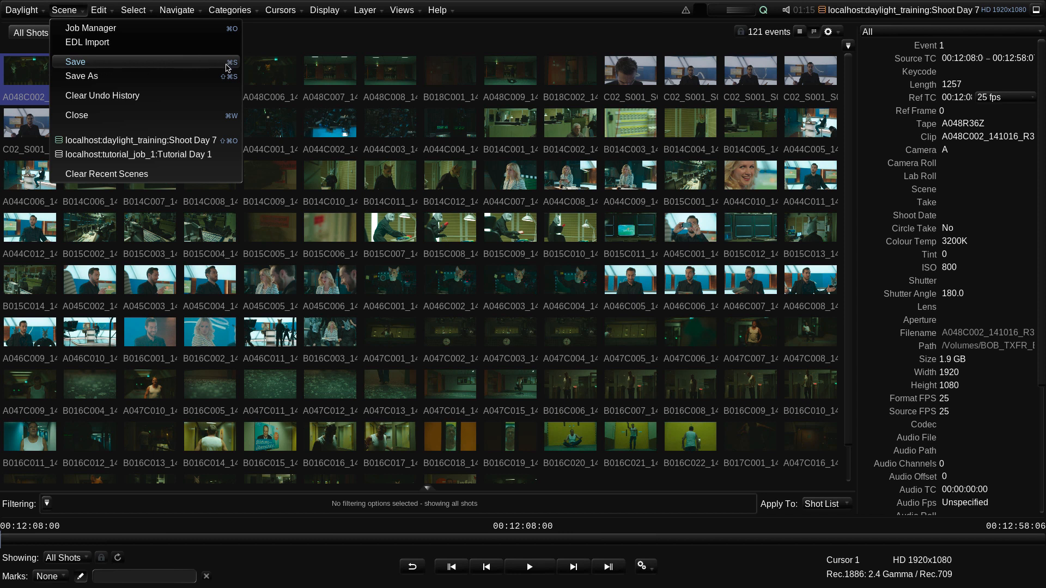
click(226, 64)
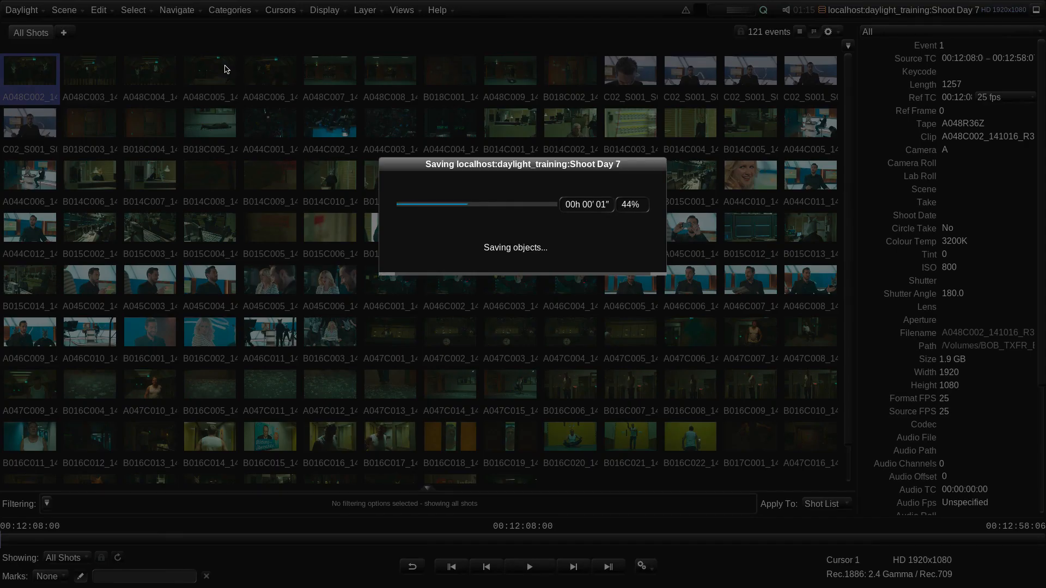